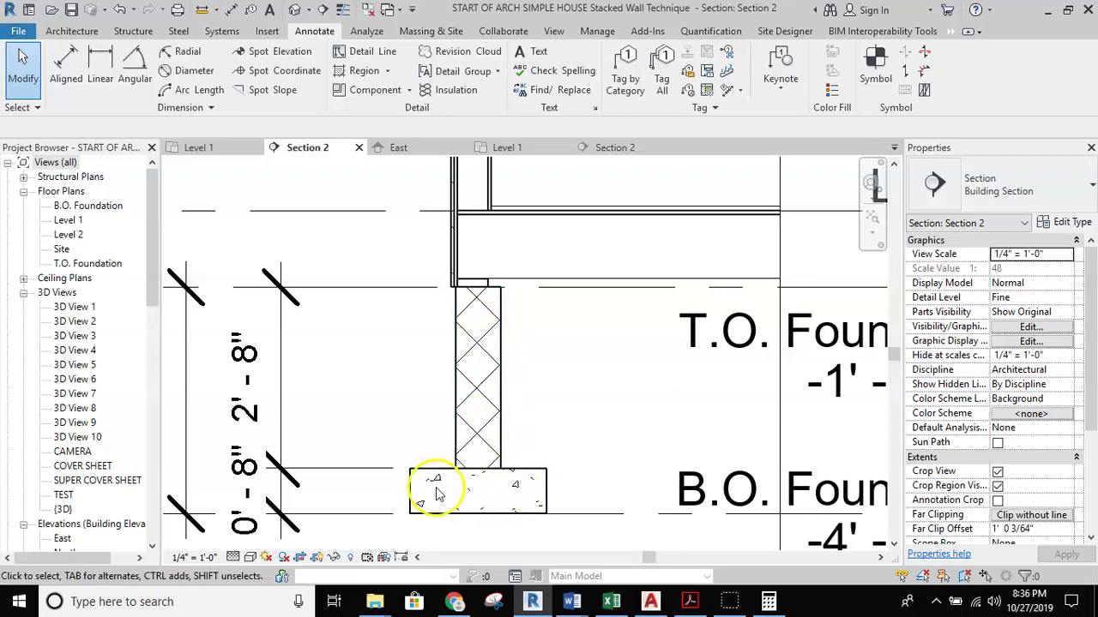
# Examine the sill plate, floor framing and foundation wall junction in Section 2 of the stacked wall project.
pyautogui.moveTo(575, 392); pyautogui.dragTo(560, 448, button='middle')
pyautogui.scroll(1, 458, 337)
pyautogui.scroll(3, 458, 337)
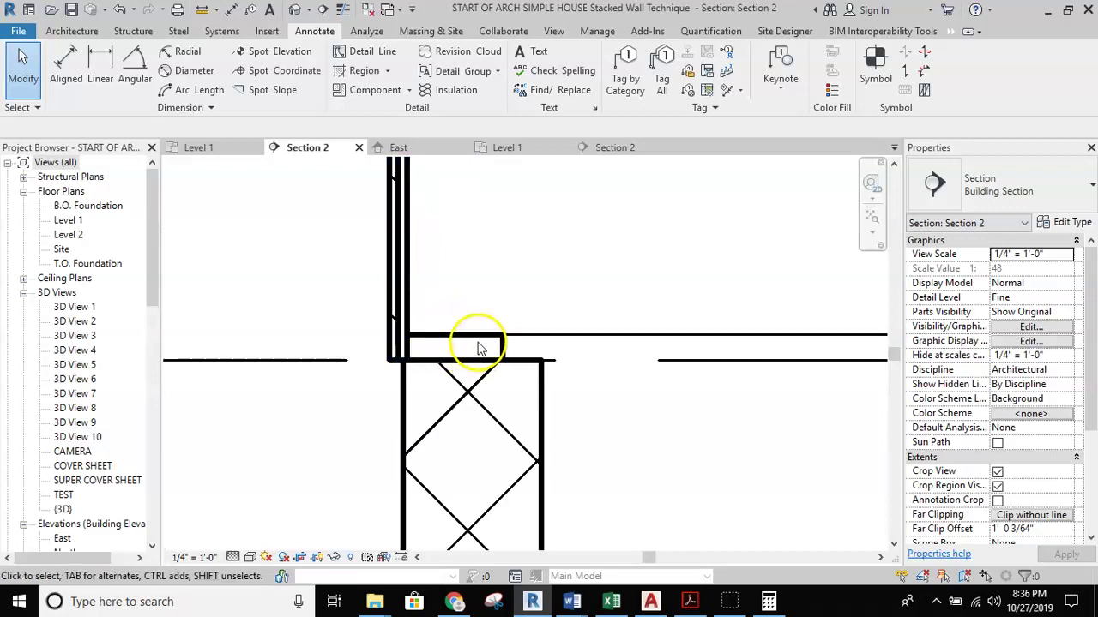
pyautogui.moveTo(481, 349); pyautogui.dragTo(481, 375, button='middle')
pyautogui.scroll(-1, 515, 360)
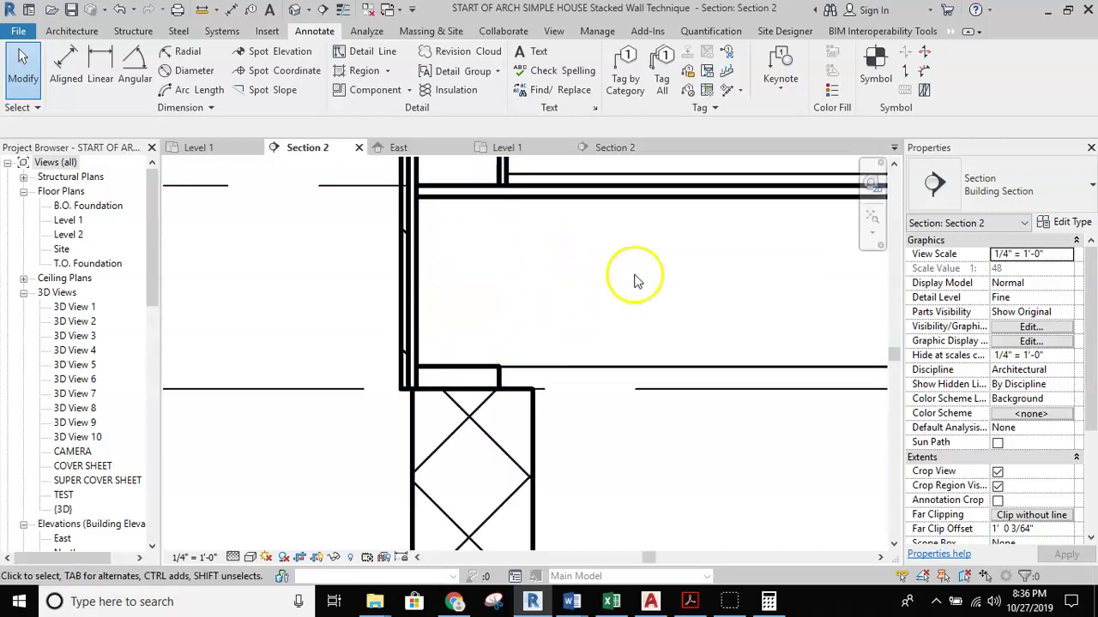
pyautogui.moveTo(502, 275); pyautogui.dragTo(502, 303, button='middle')
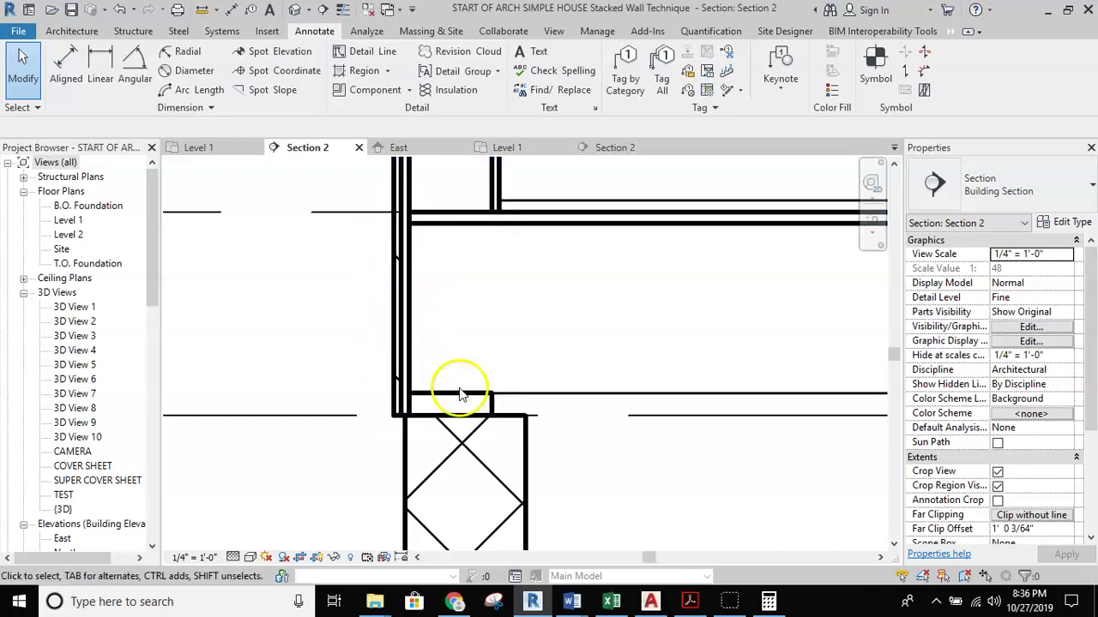
pyautogui.moveTo(534, 309); pyautogui.dragTo(514, 359, button='middle')
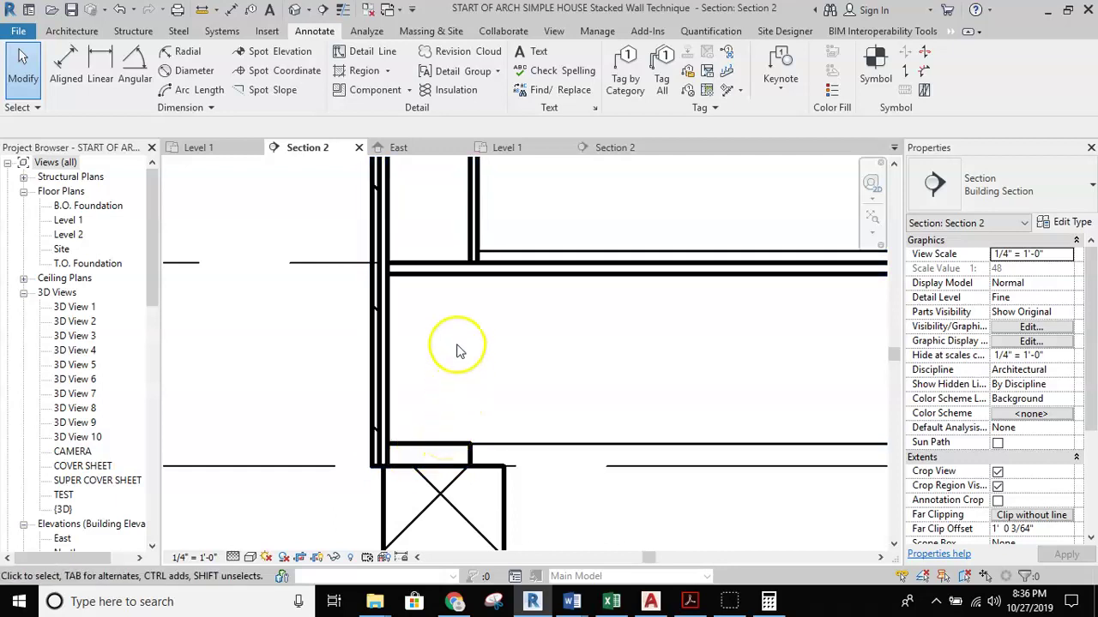
pyautogui.scroll(-2, 458, 351)
pyautogui.moveTo(458, 351); pyautogui.dragTo(547, 293, button='middle')
pyautogui.scroll(-2, 512, 311)
pyautogui.scroll(-1, 554, 283)
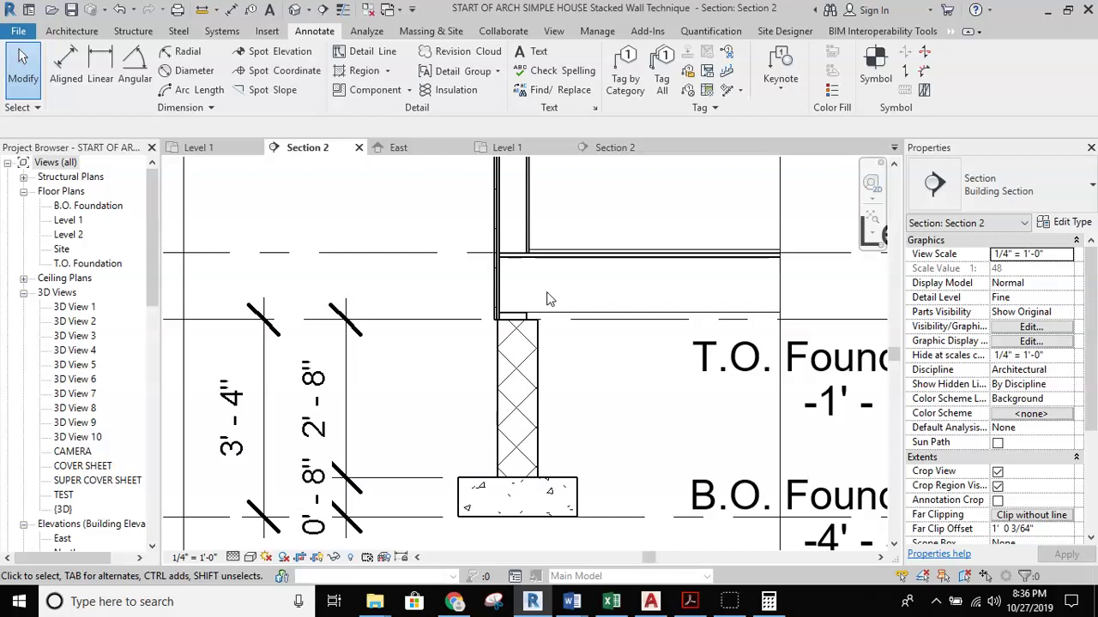
# Switch to Section 2 of the START OF ARCH SECTION SIMPLE HOUSE project and examine how the exterior wall layers meet the sill at T.O. Foundation.
pyautogui.click(607, 151)
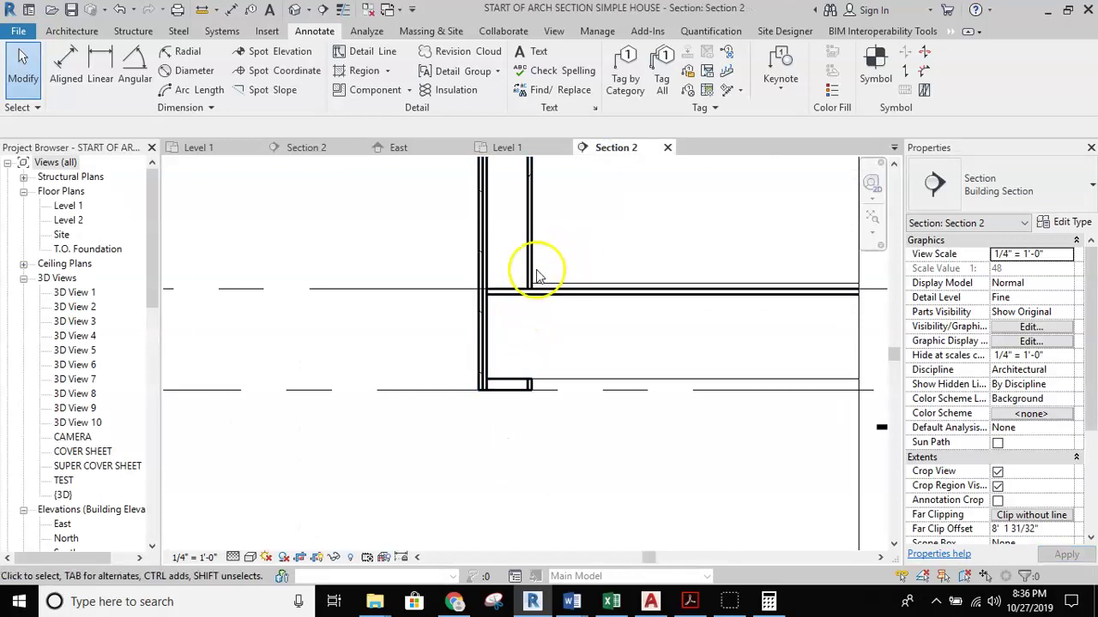
pyautogui.scroll(2, 564, 245)
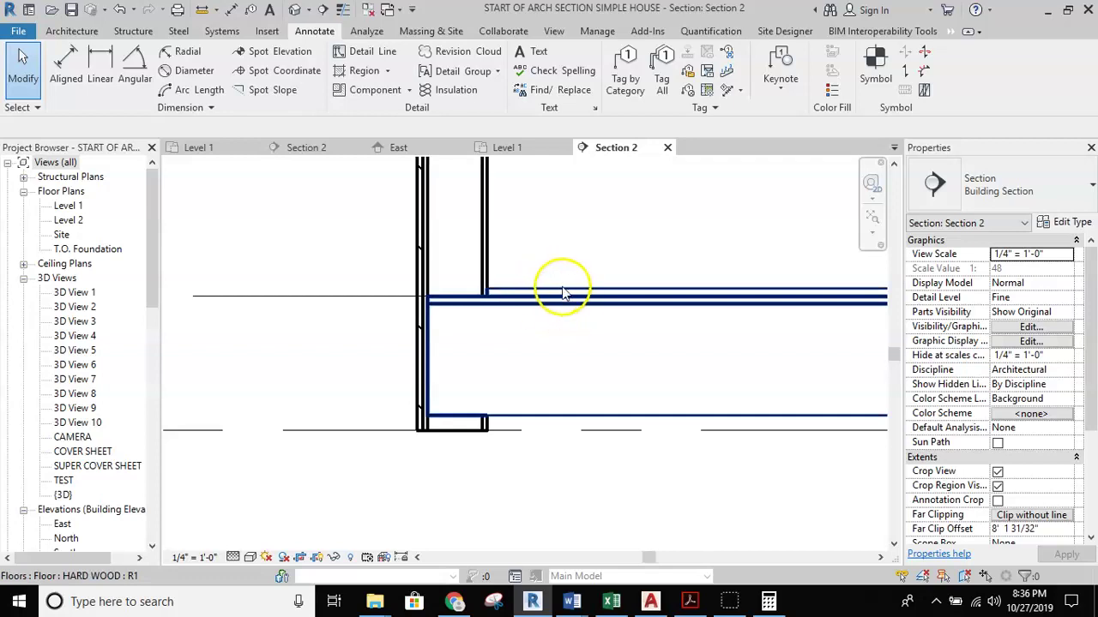
pyautogui.scroll(-2, 561, 291)
pyautogui.moveTo(573, 303); pyautogui.dragTo(506, 353, button='middle')
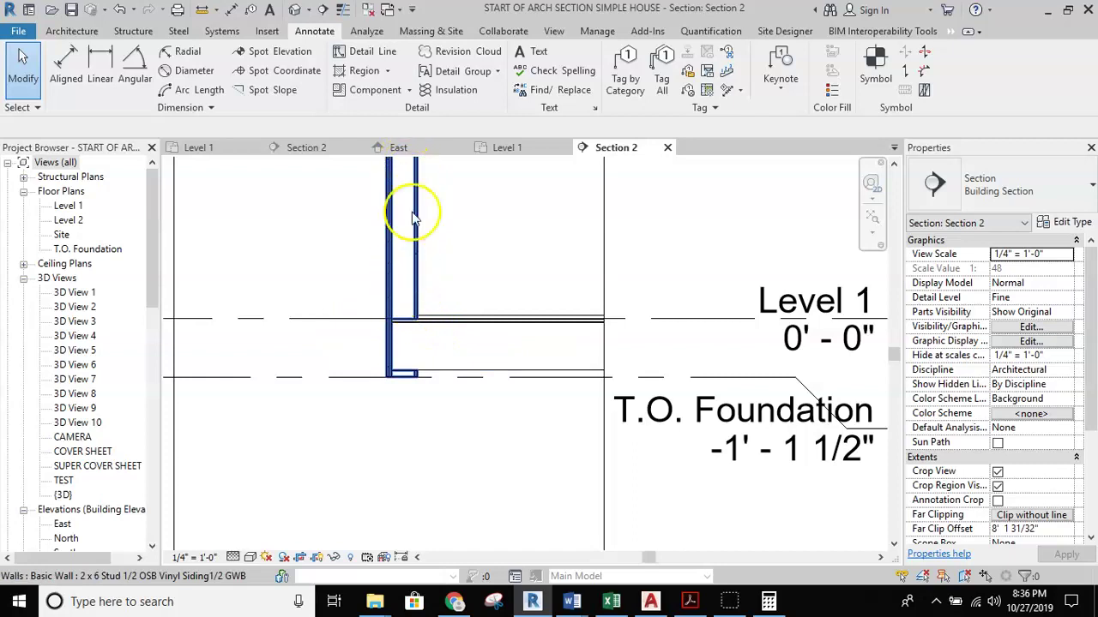
pyautogui.scroll(2, 404, 315)
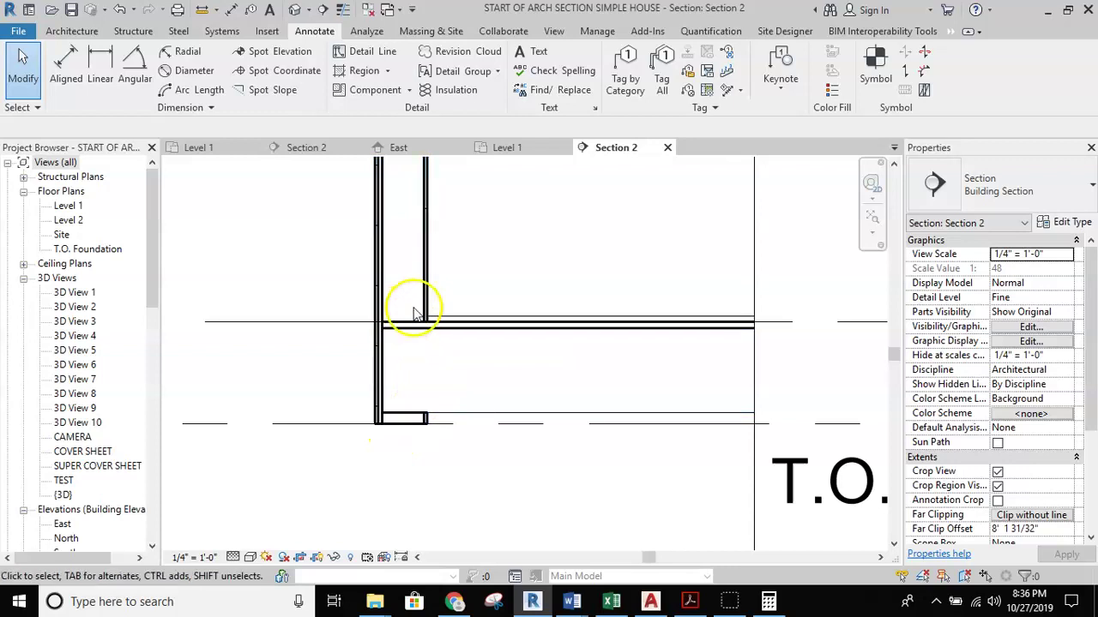
pyautogui.scroll(1, 414, 309)
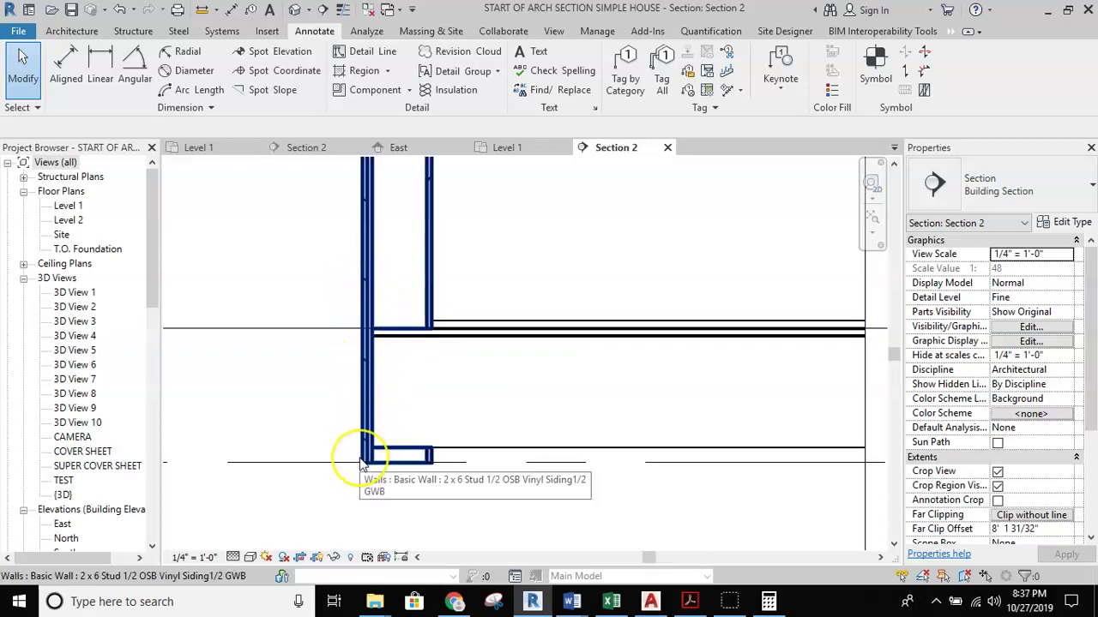
pyautogui.moveTo(360, 464); pyautogui.dragTo(459, 414, button='middle')
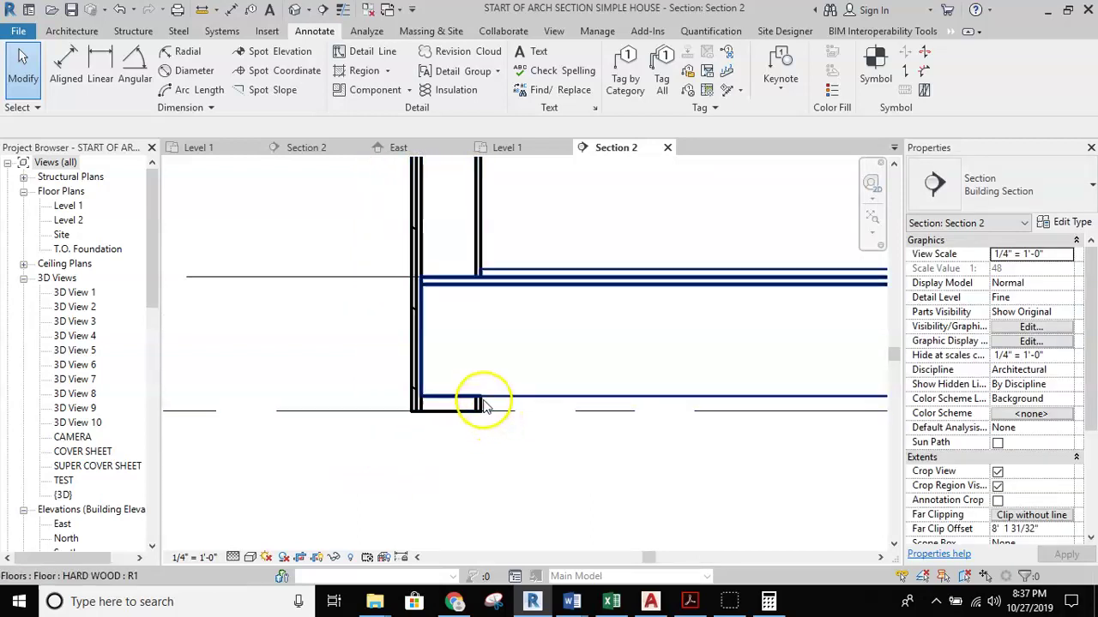
pyautogui.scroll(5, 482, 414)
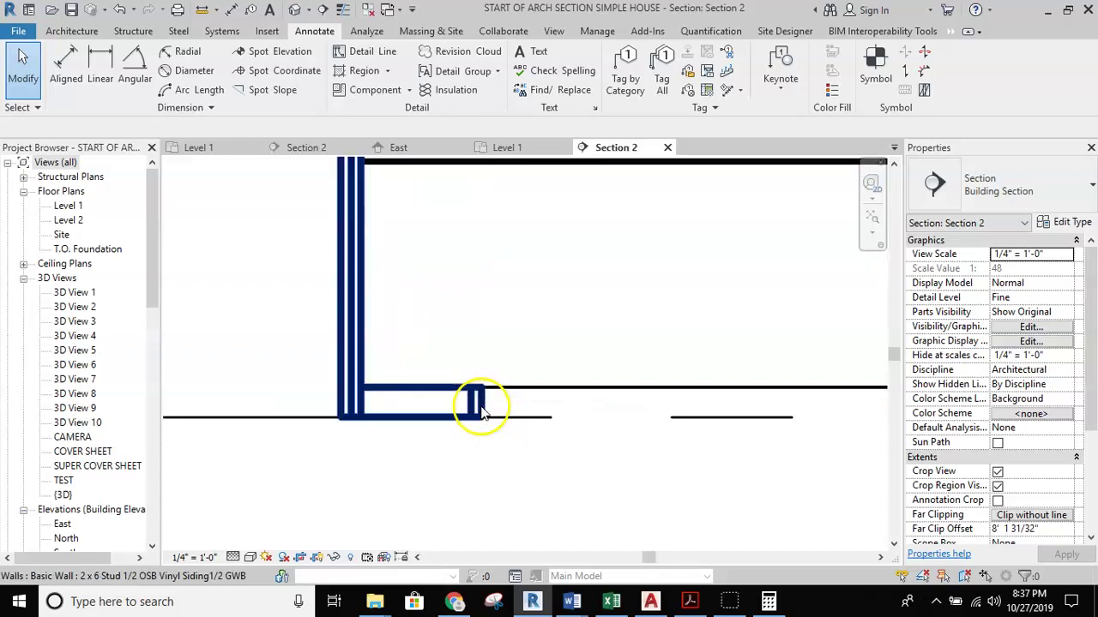
pyautogui.scroll(-3, 476, 405)
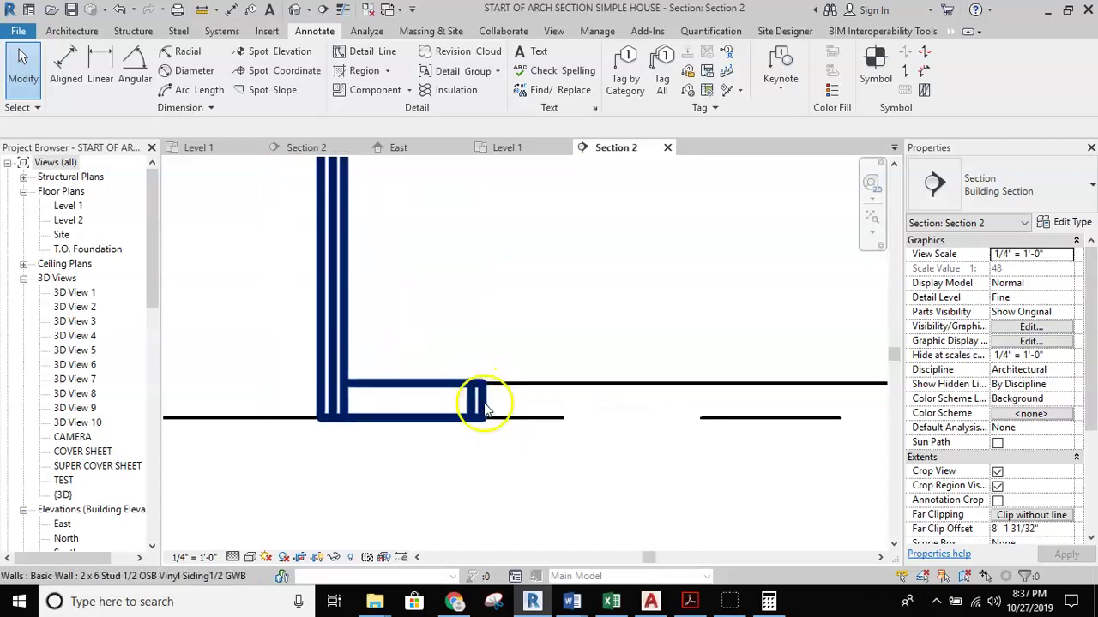
pyautogui.scroll(-1, 482, 397)
pyautogui.moveTo(521, 448); pyautogui.dragTo(521, 425, button='middle')
pyautogui.scroll(-2, 515, 410)
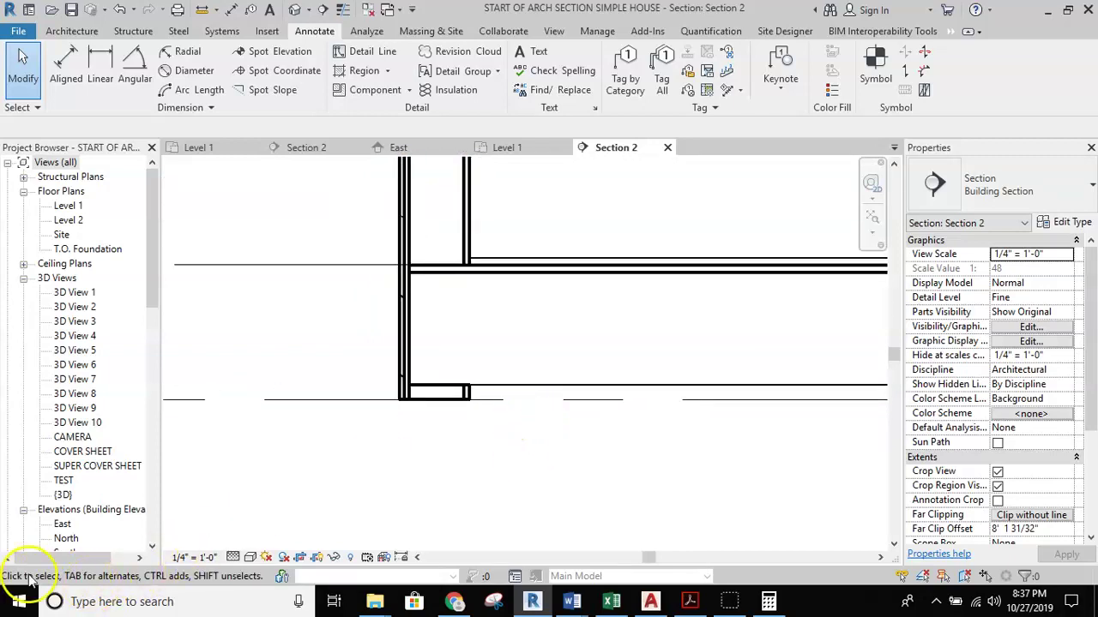
pyautogui.click(433, 392)
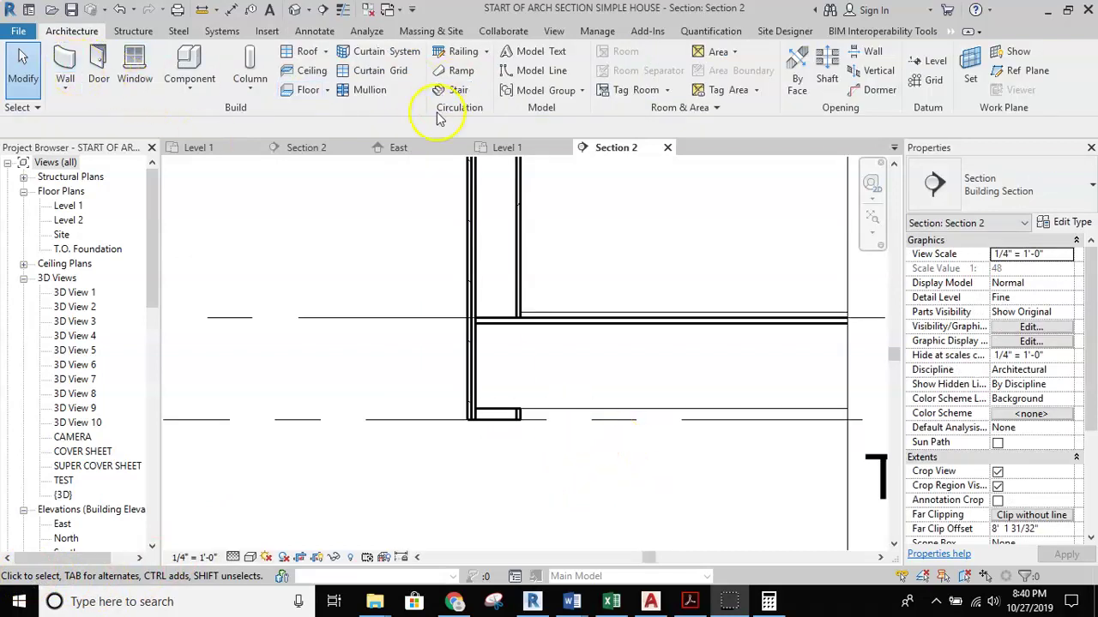
# Start a wall in the Level 1 plan and duplicate the Generic - 6" type as "2 x 6 Sill Plate Pressure Treated".
pyautogui.click(501, 148)
pyautogui.click(66, 62)
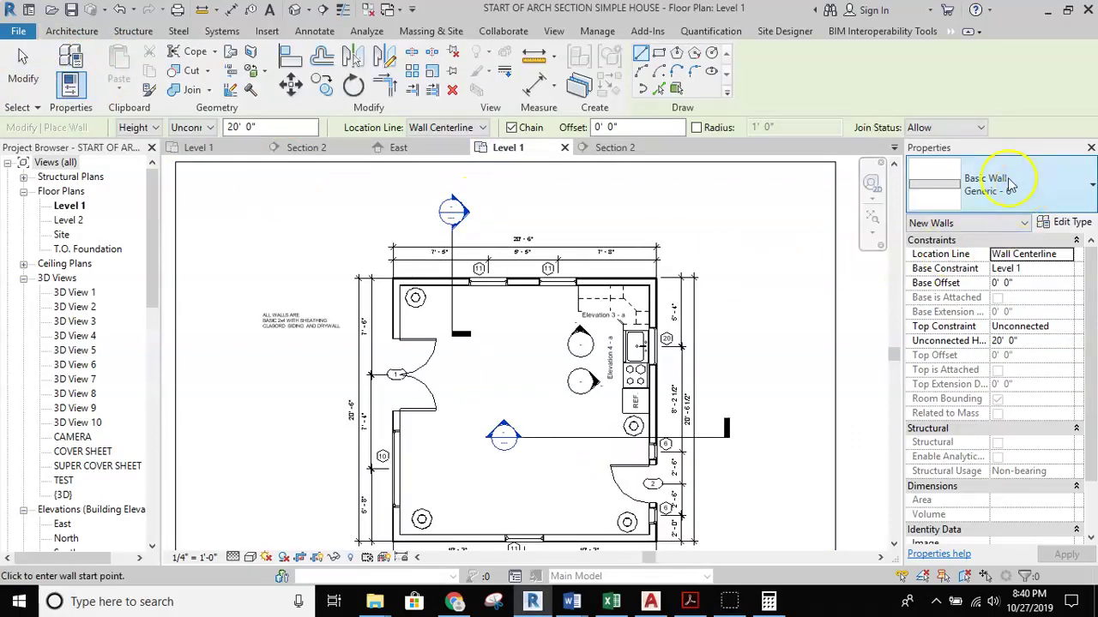
pyautogui.click(1085, 224)
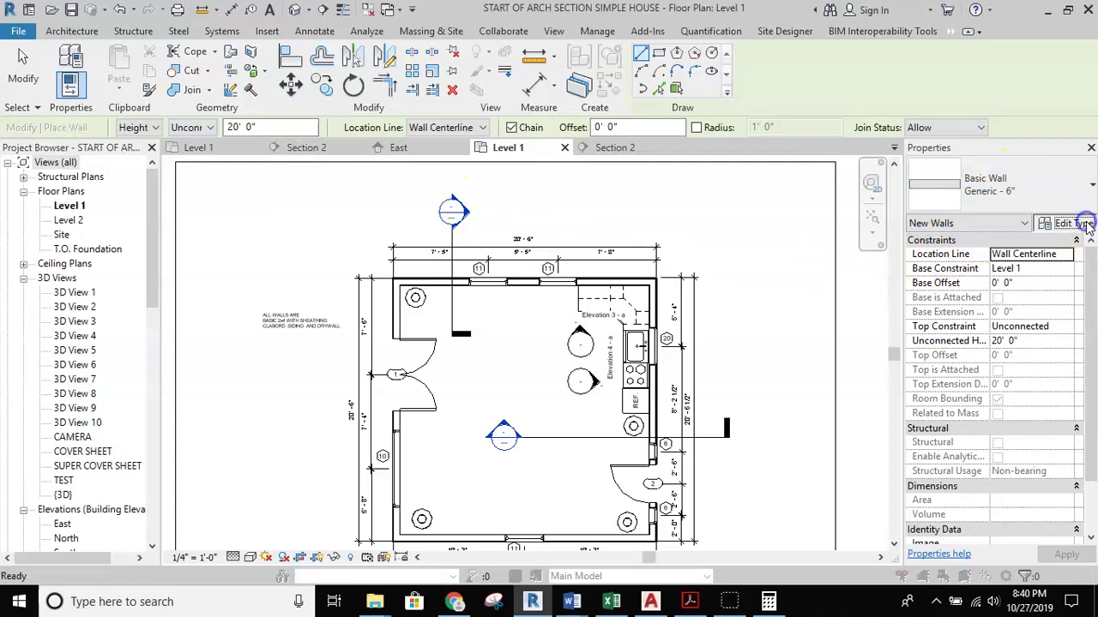
pyautogui.click(860, 110)
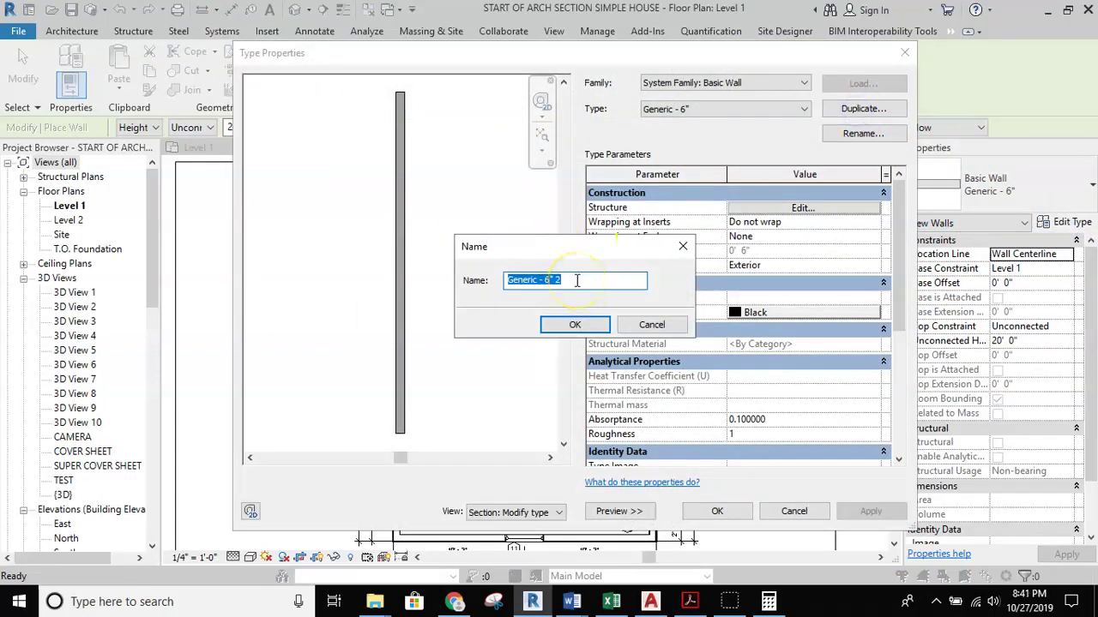
pyautogui.write('2')
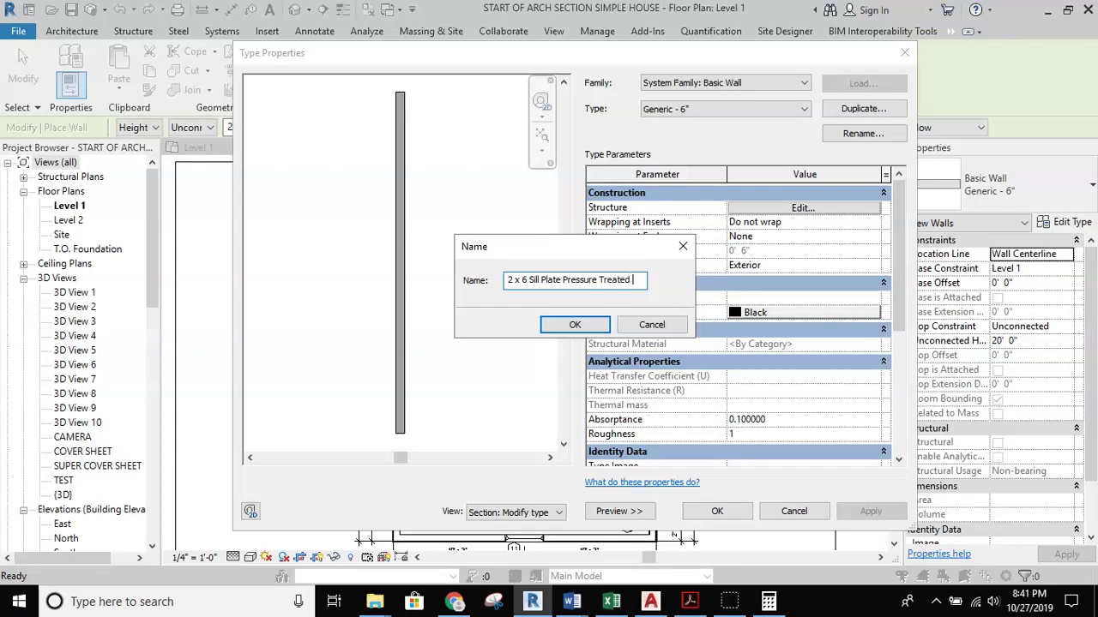
pyautogui.click(576, 327)
# Open the new wall type's structure layer material for editing and search the project materials for "wood".
pyautogui.click(763, 209)
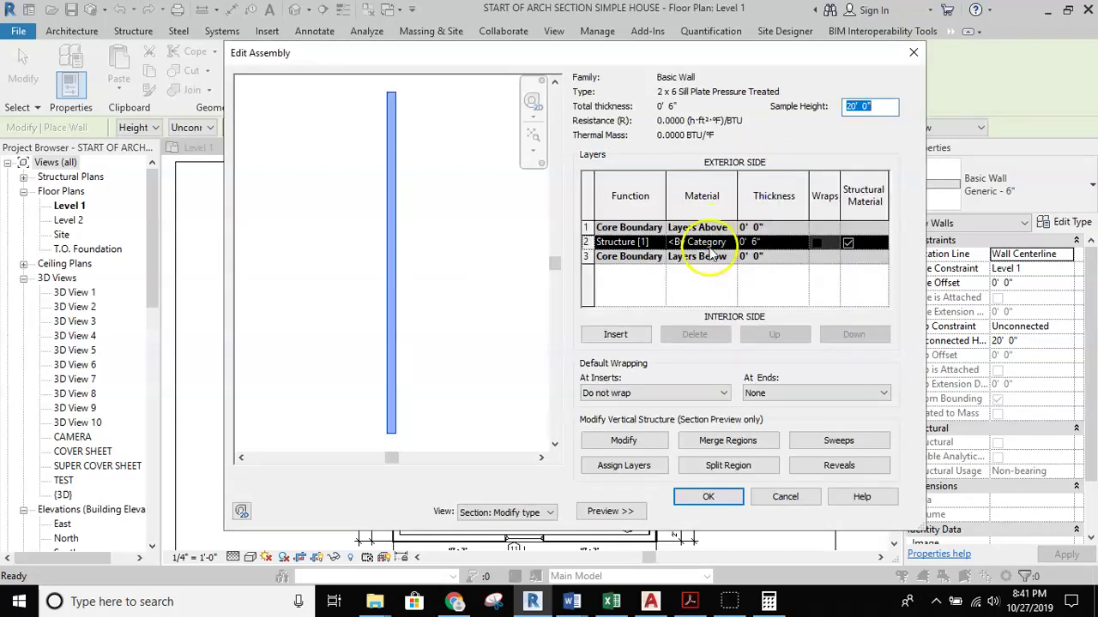
pyautogui.click(725, 243)
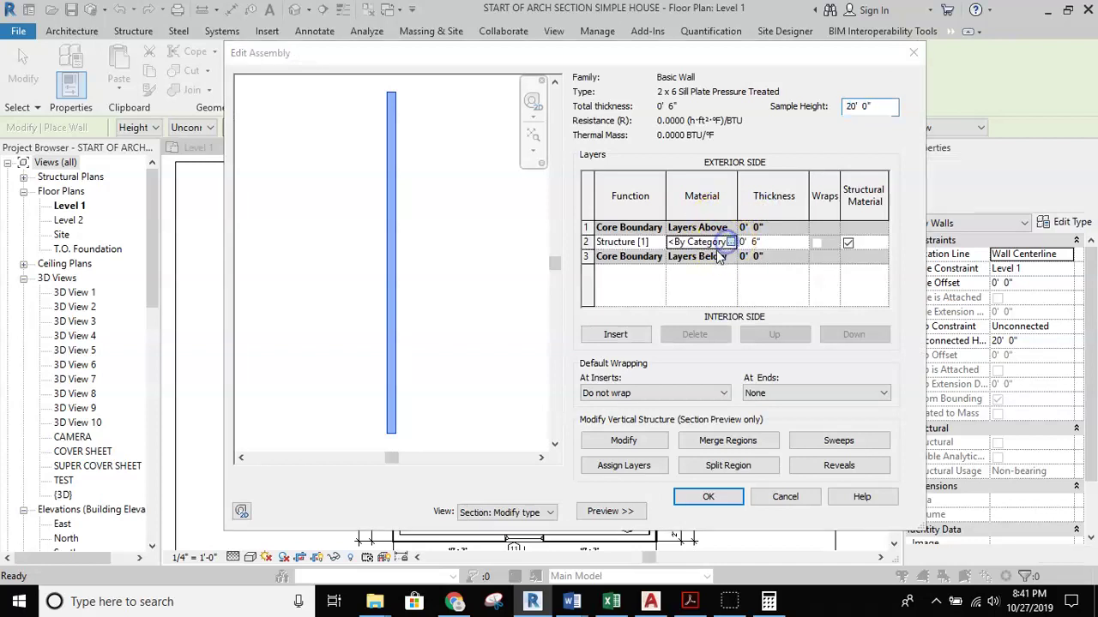
pyautogui.click(730, 242)
pyautogui.click(444, 67)
pyautogui.write('wo')
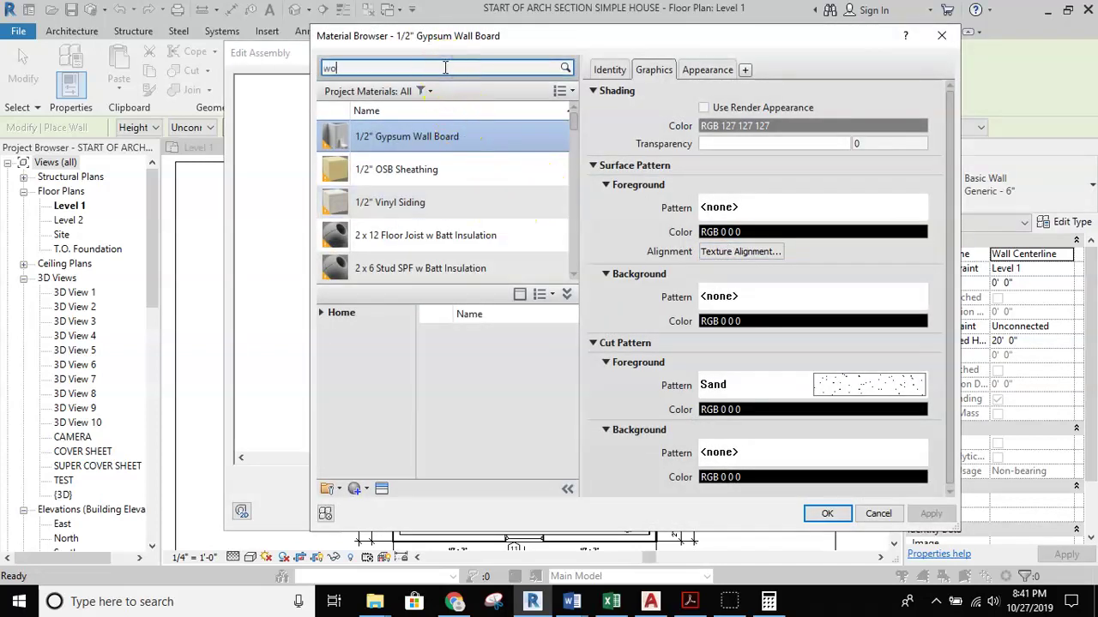
pyautogui.write('od')
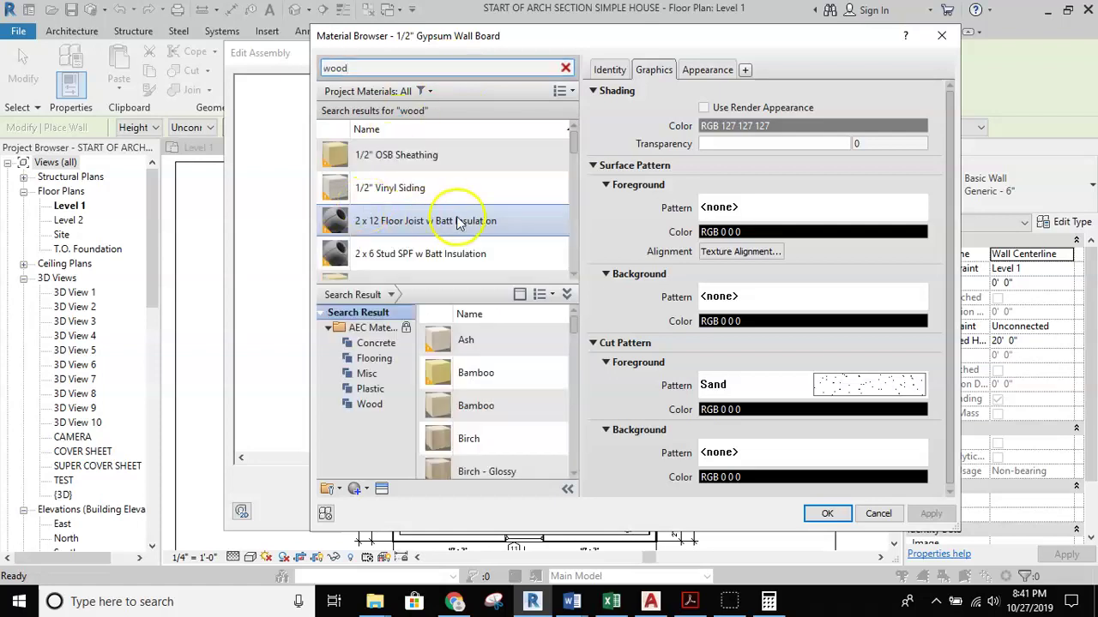
pyautogui.scroll(-4, 455, 216)
pyautogui.scroll(-4, 457, 214)
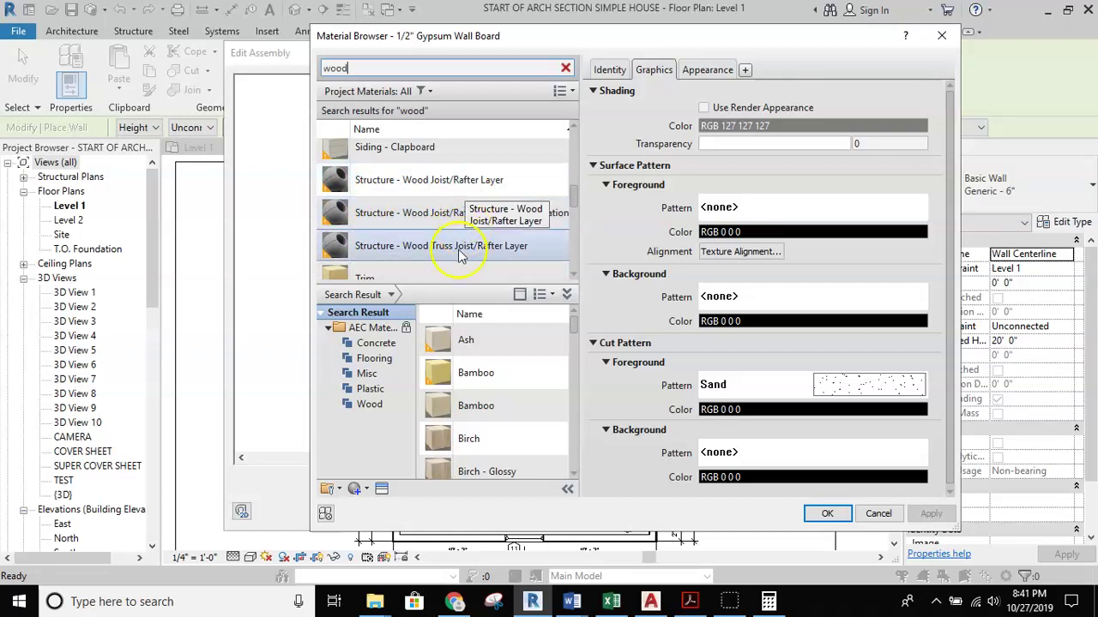
# Duplicate the material Structure - Wood Joist/Rafter Layer.
pyautogui.click(432, 182)
pyautogui.scroll(-1, 431, 190)
pyautogui.click(361, 488)
pyautogui.click(418, 525)
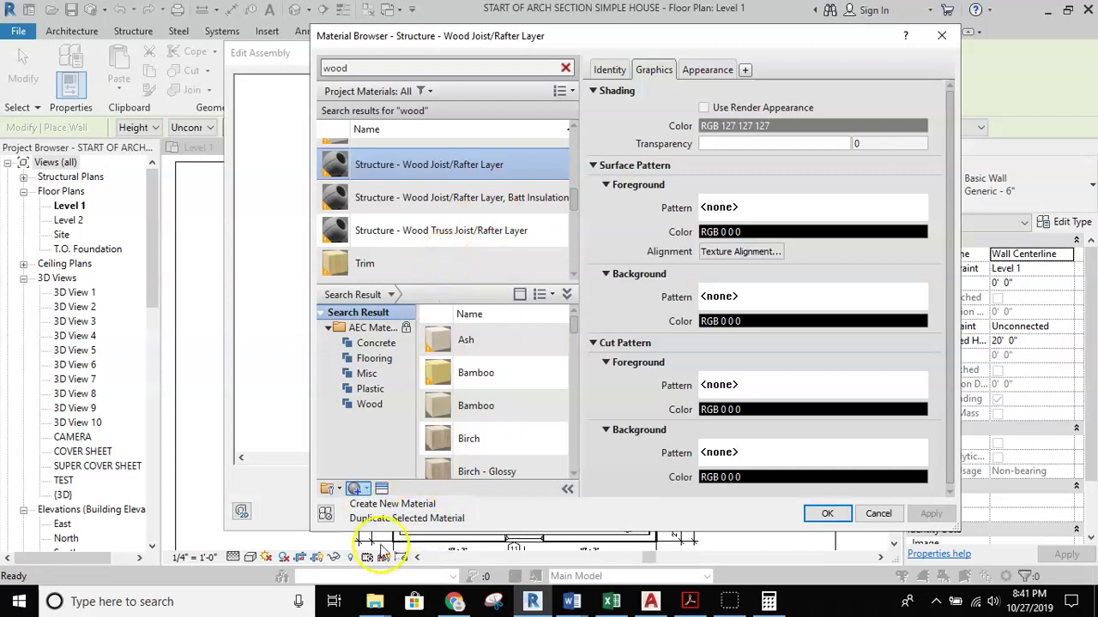
pyautogui.click(407, 518)
pyautogui.press('Return')
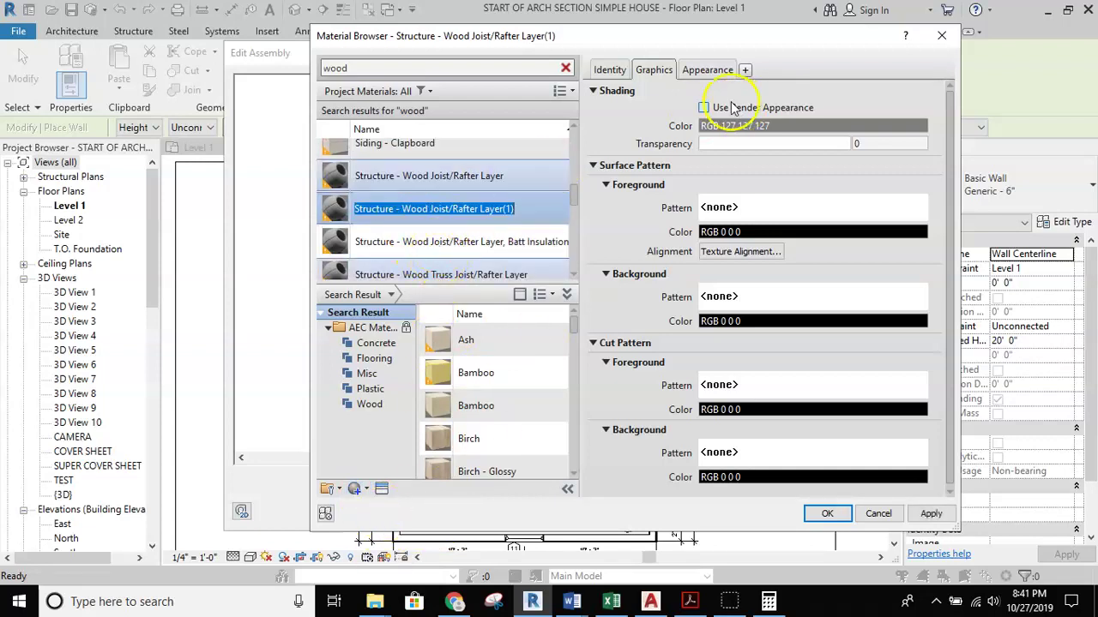
# Rename the duplicated material "2 x 6 Sill Plate Pressure Treated".
pyautogui.click(610, 69)
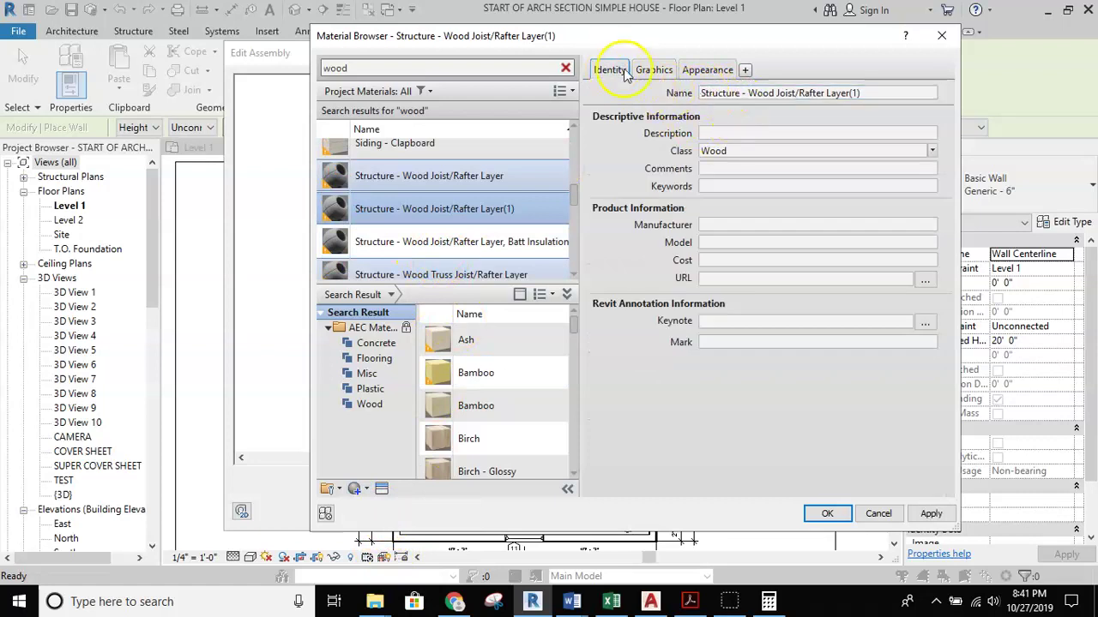
pyautogui.moveTo(701, 93); pyautogui.dragTo(883, 93)
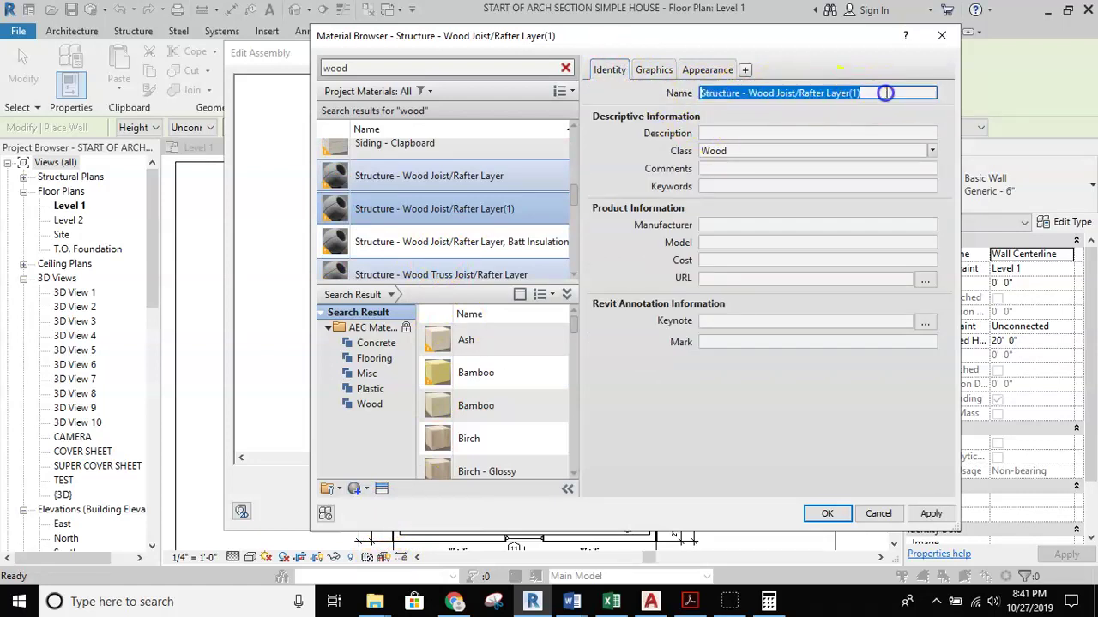
pyautogui.write('2')
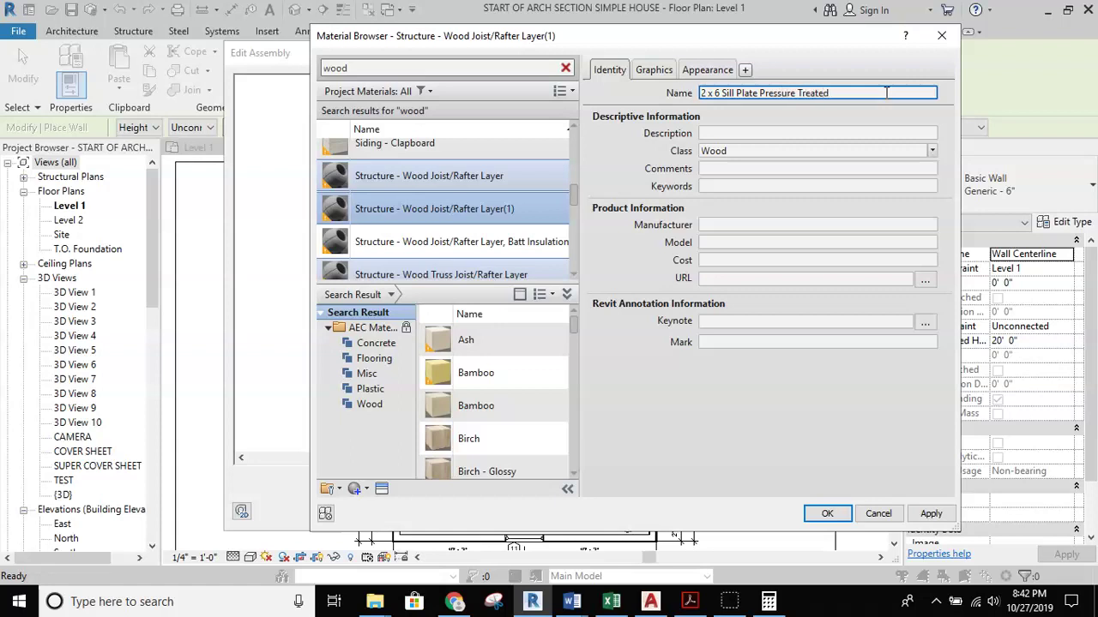
# Copy the material's name into its description and assign the material to the wall's structure layer.
pyautogui.tripleClick(834, 92)
pyautogui.hotkey('ctrl', 'c')
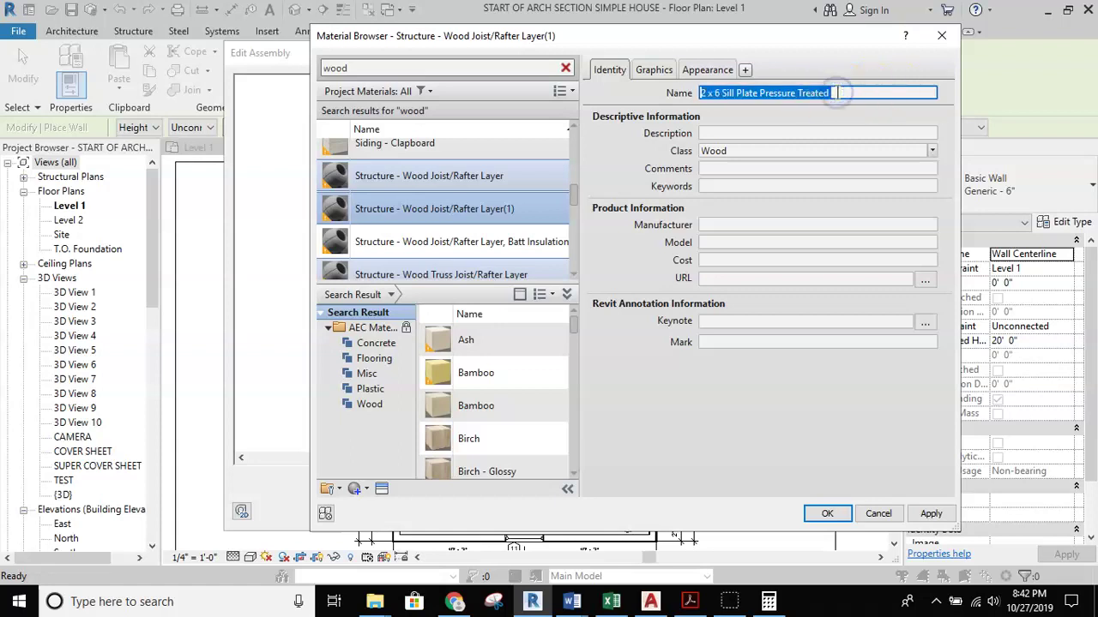
pyautogui.click(800, 132)
pyautogui.hotkey('ctrl', 'v')
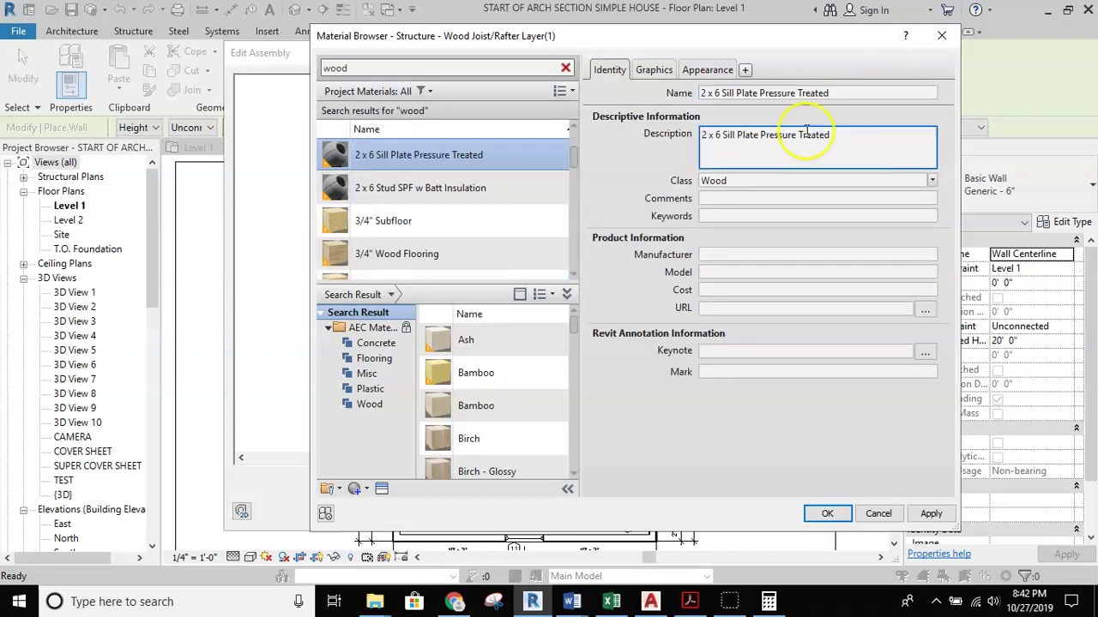
pyautogui.click(651, 169)
pyautogui.click(827, 513)
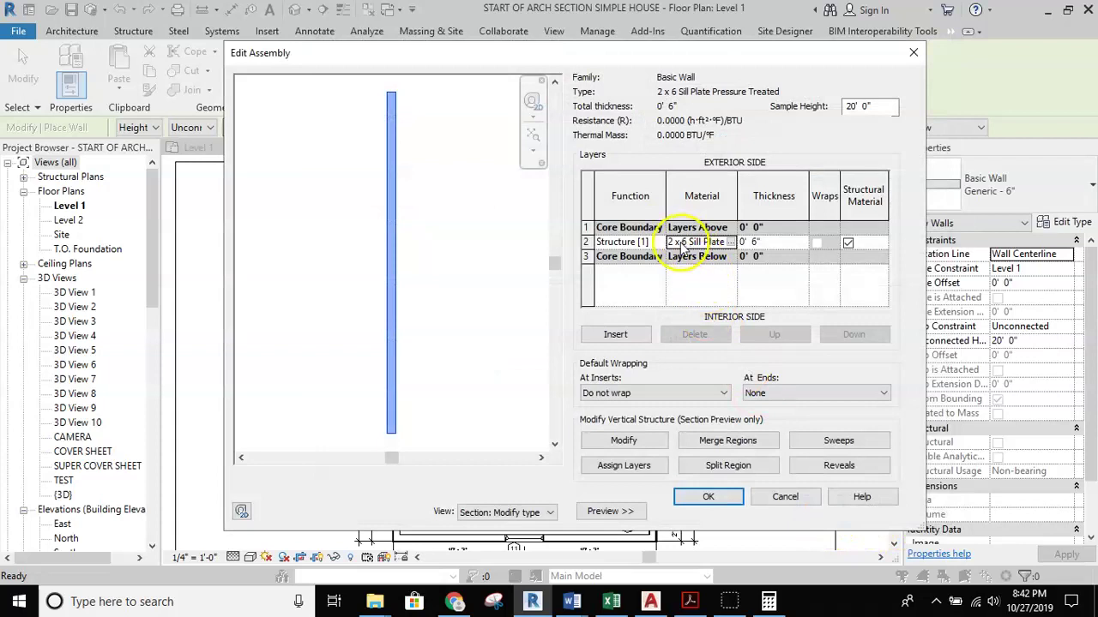
# Set the structure layer's thickness to 5 1/2" and the wall assembly's sample height to 1 1/2".
pyautogui.click(754, 240)
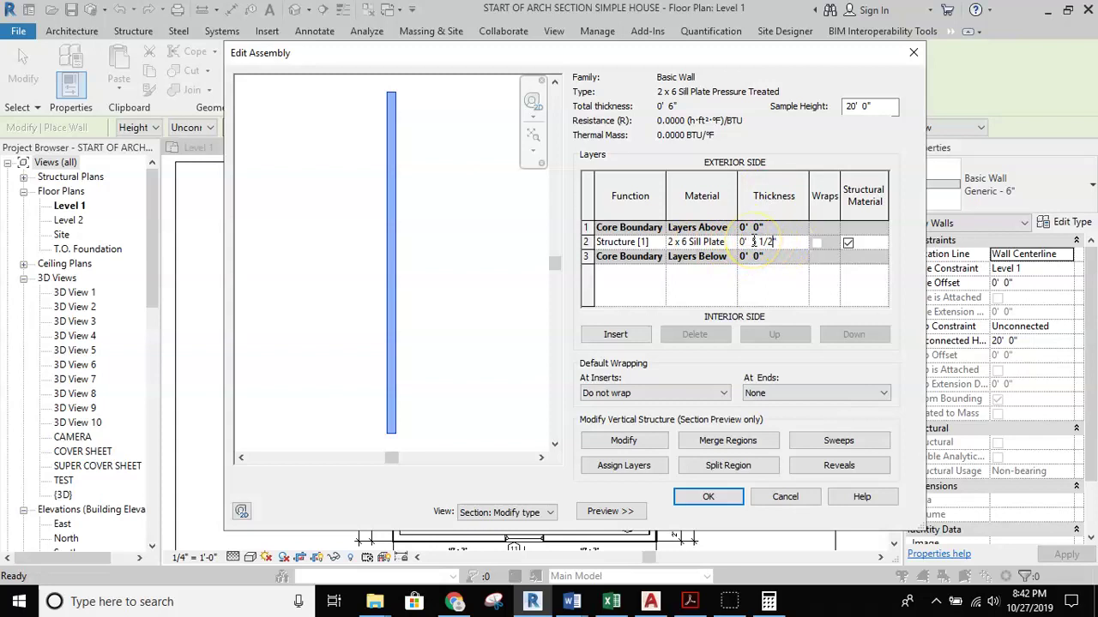
pyautogui.click(873, 106)
pyautogui.moveTo(873, 106); pyautogui.dragTo(843, 114)
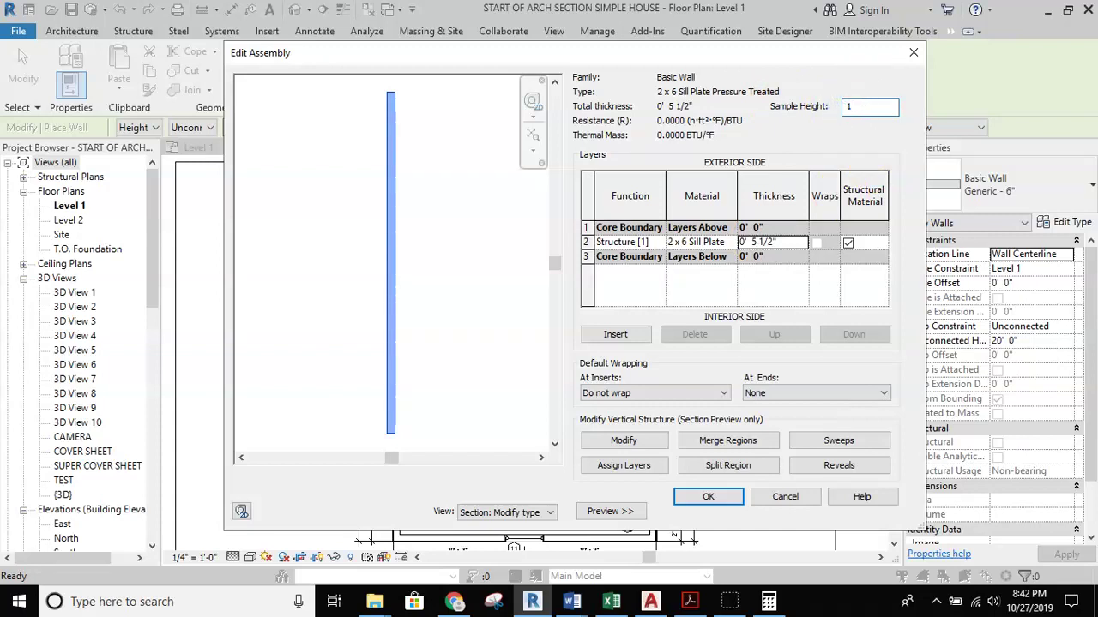
pyautogui.write('1 1/2"')
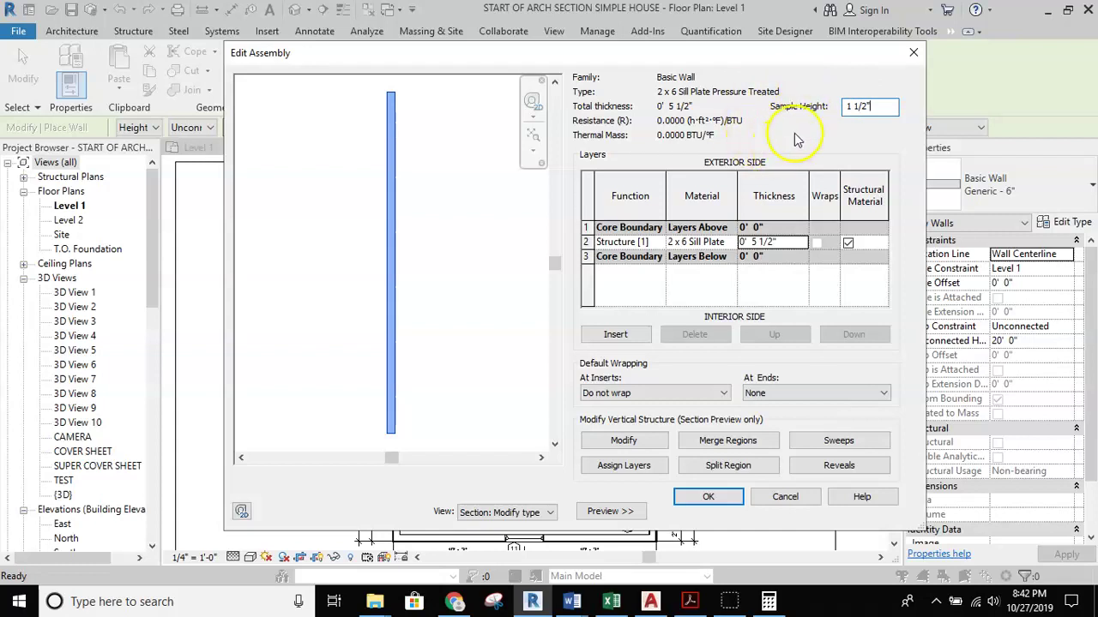
# Confirm the sill plate wall's assembly and apply its type properties after checking the section preview.
pyautogui.click(709, 497)
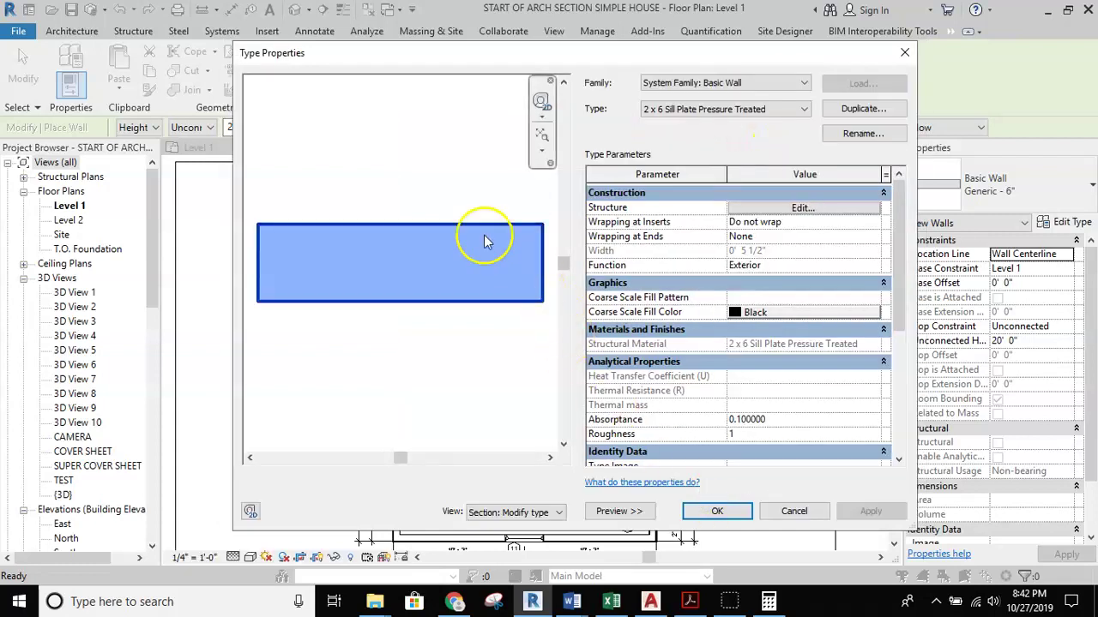
pyautogui.scroll(1, 404, 252)
pyautogui.scroll(-2, 408, 261)
pyautogui.moveTo(409, 262); pyautogui.dragTo(419, 292, button='middle')
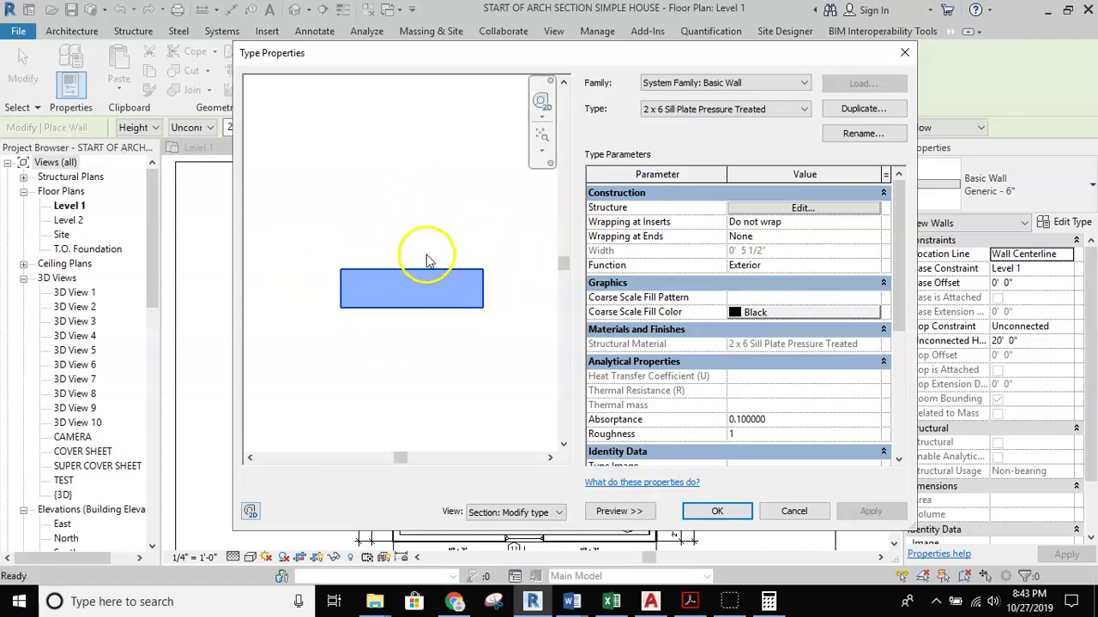
pyautogui.click(723, 513)
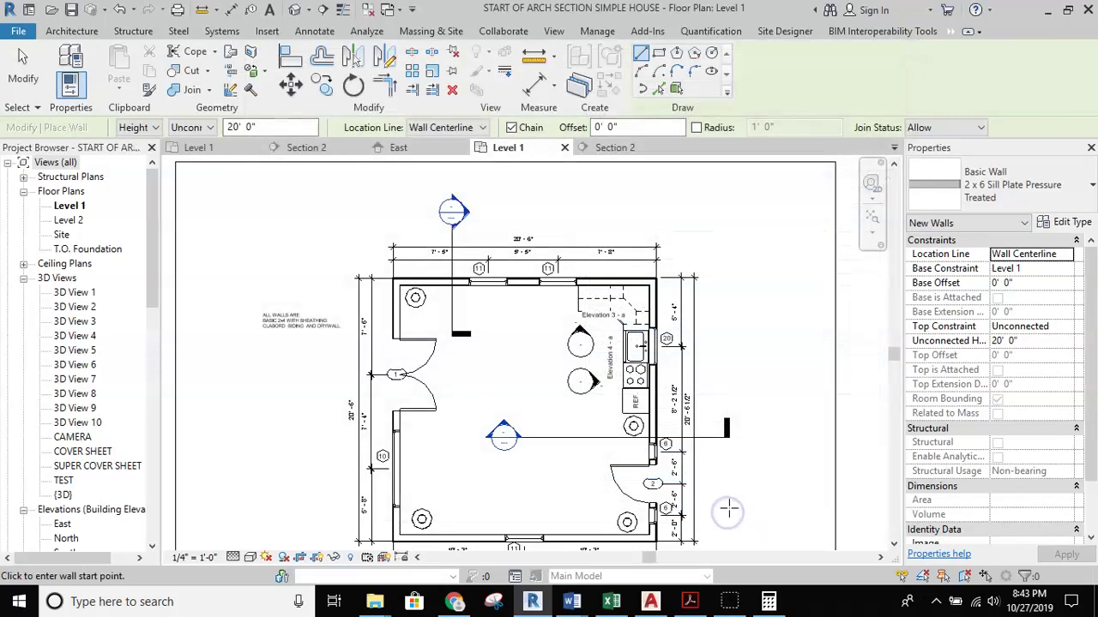
# Examine the base of the exterior wall in Section 2 and return to the Level 1 floor plan.
pyautogui.moveTo(744, 300); pyautogui.dragTo(725, 296, button='middle')
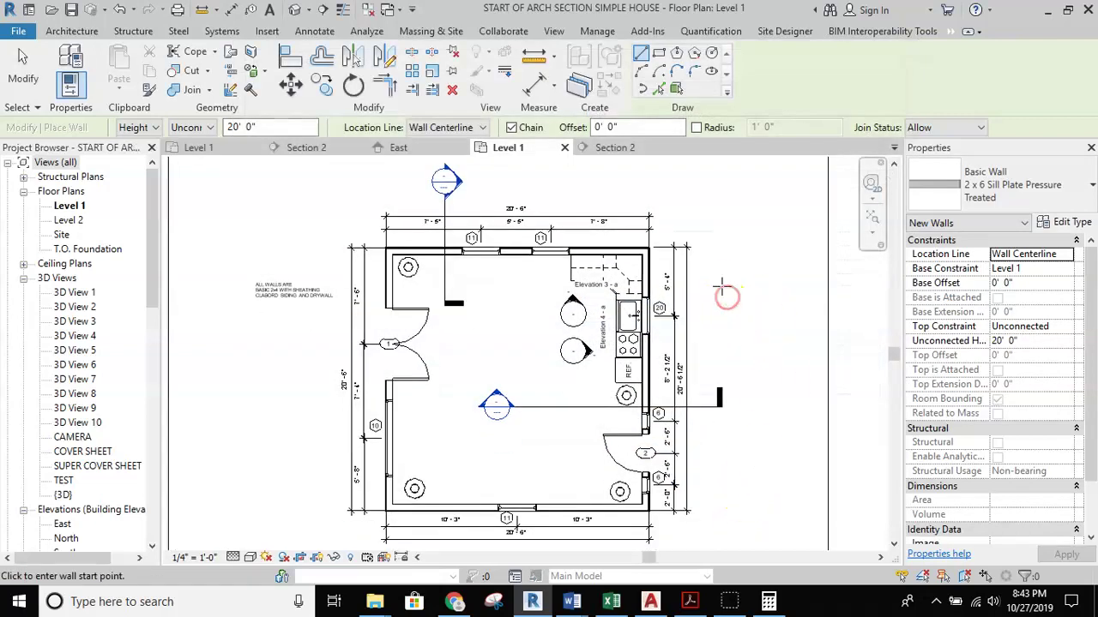
pyautogui.click(601, 147)
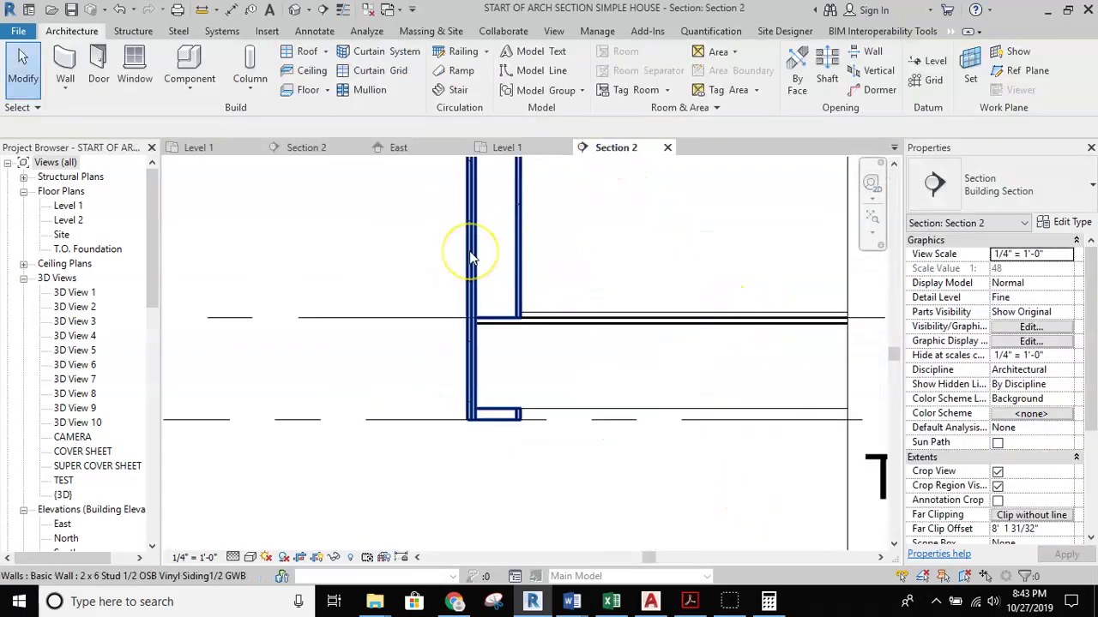
pyautogui.click(504, 147)
pyautogui.click(749, 210)
pyautogui.moveTo(748, 210); pyautogui.dragTo(722, 188, button='middle')
# Start a new wall using the stacked wall type Exterior - Brick Over CMU w Metal Stud.
pyautogui.click(69, 57)
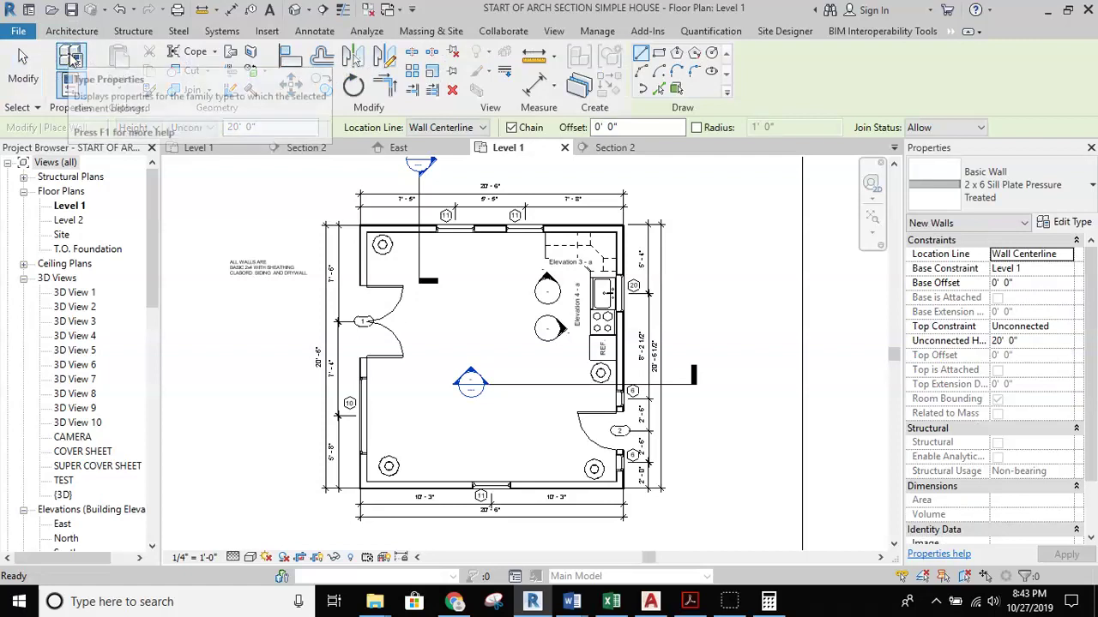
pyautogui.click(1090, 191)
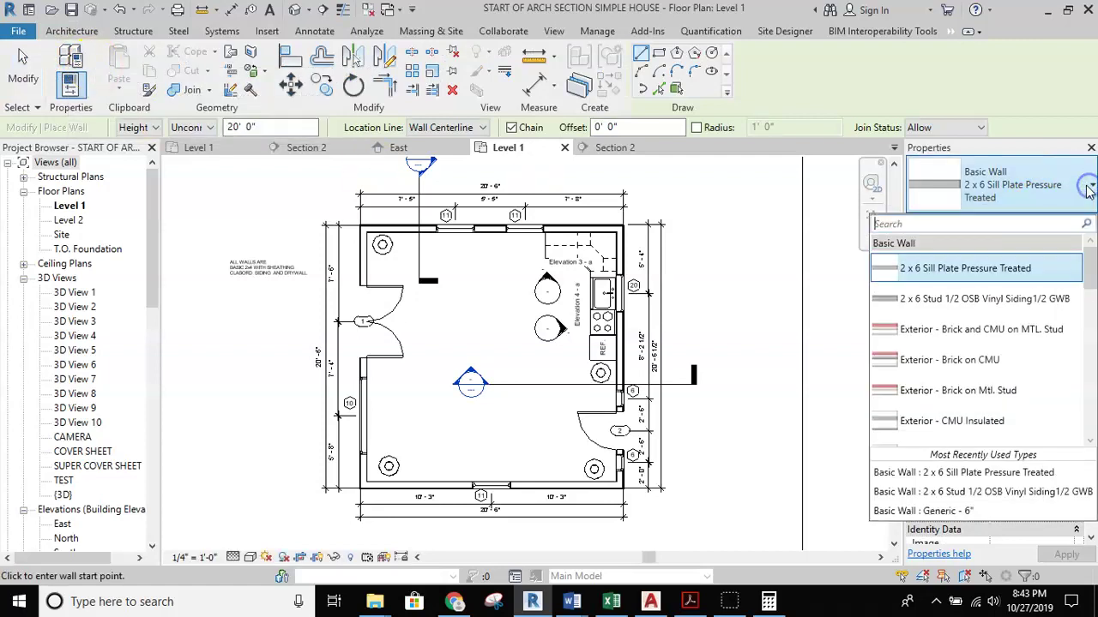
pyautogui.scroll(-5, 1043, 339)
pyautogui.scroll(-10, 1045, 351)
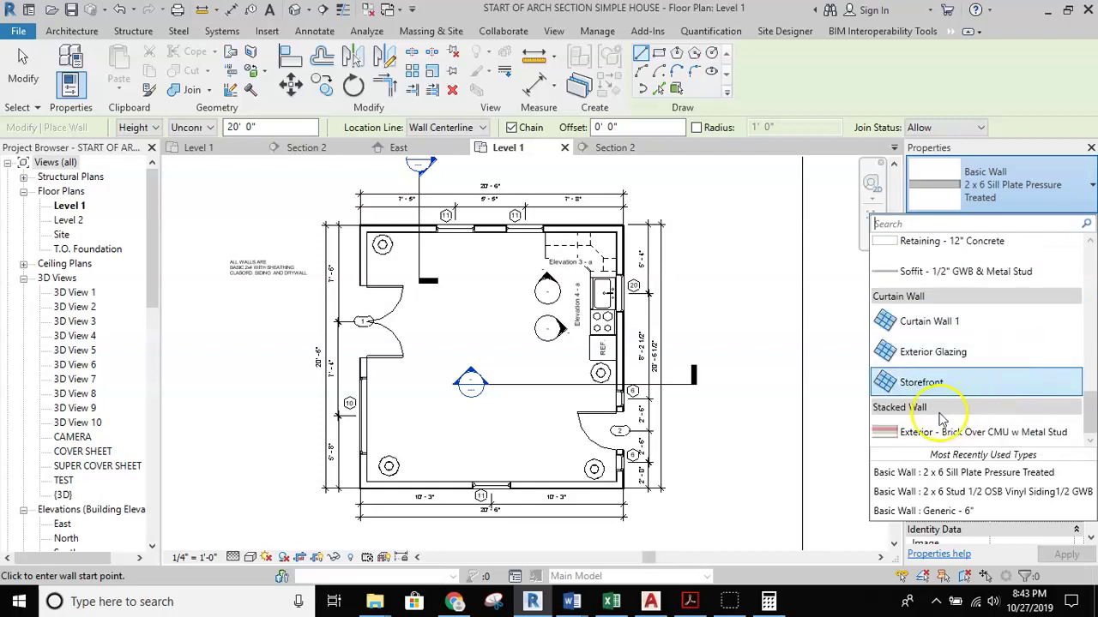
pyautogui.click(1049, 463)
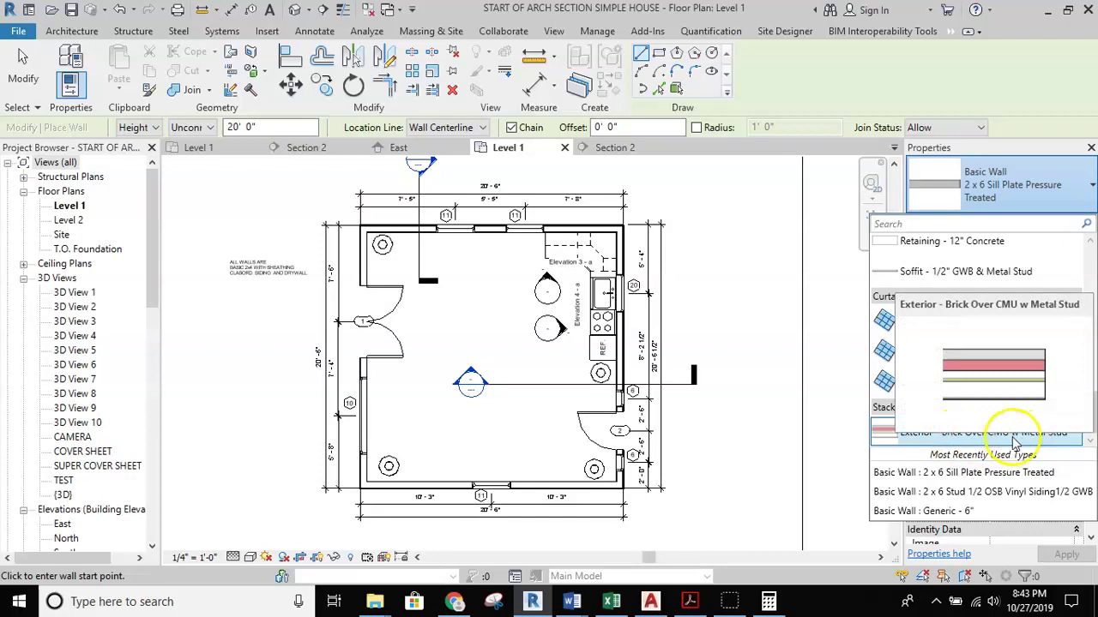
pyautogui.click(971, 444)
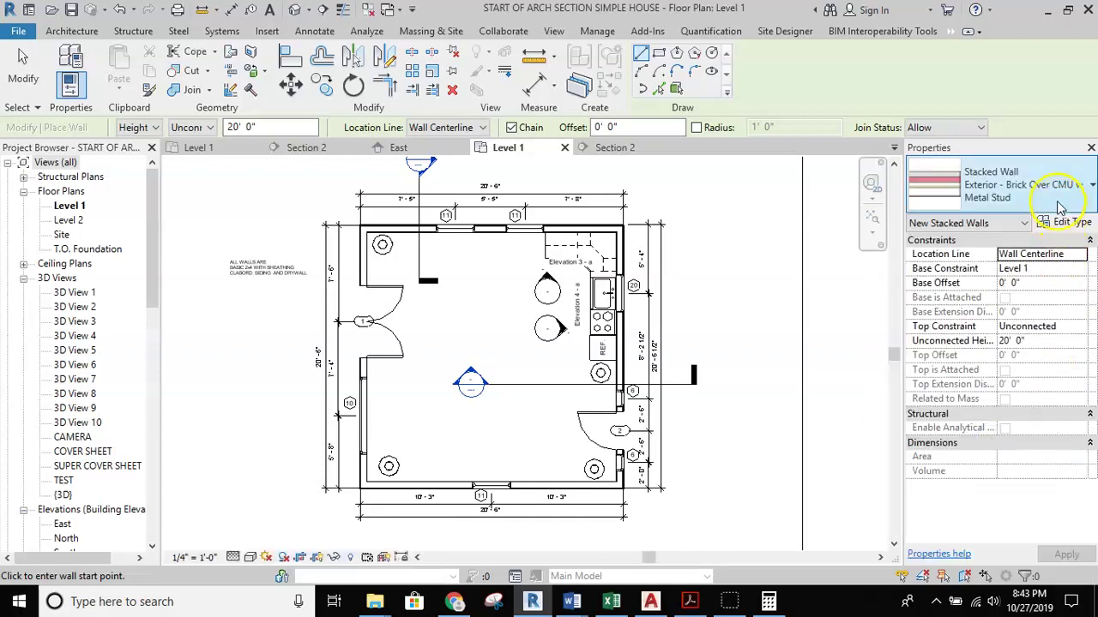
# Duplicate the stacked wall type as "2 x 6 Stud 1/2 OSB 1/2 Siding 1/2 GWB 2x6 Sill Plate".
pyautogui.click(1074, 225)
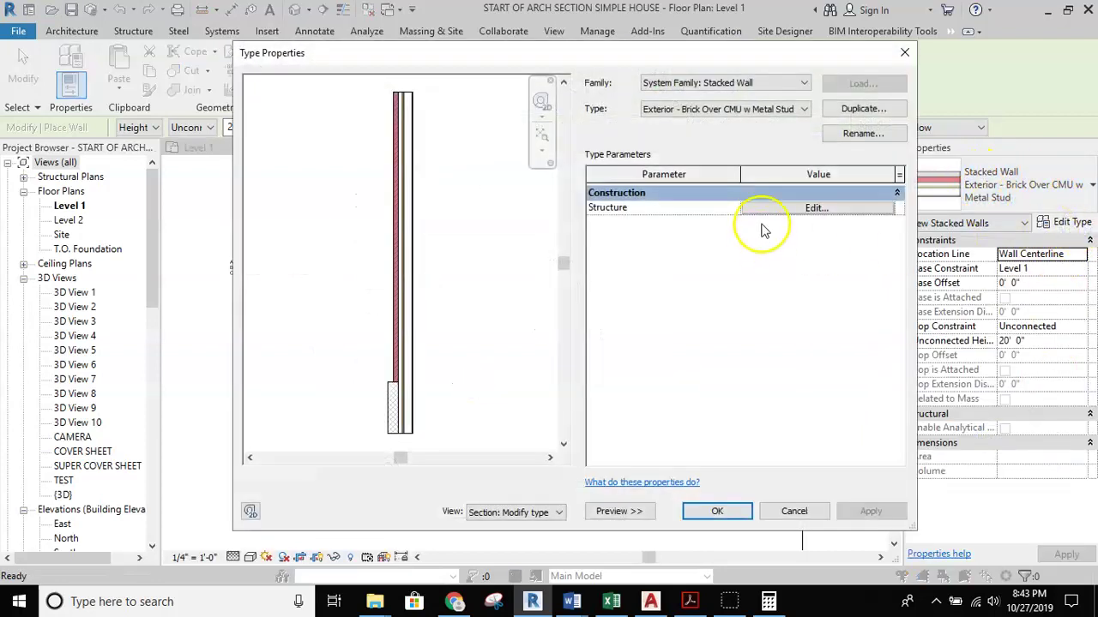
pyautogui.click(853, 109)
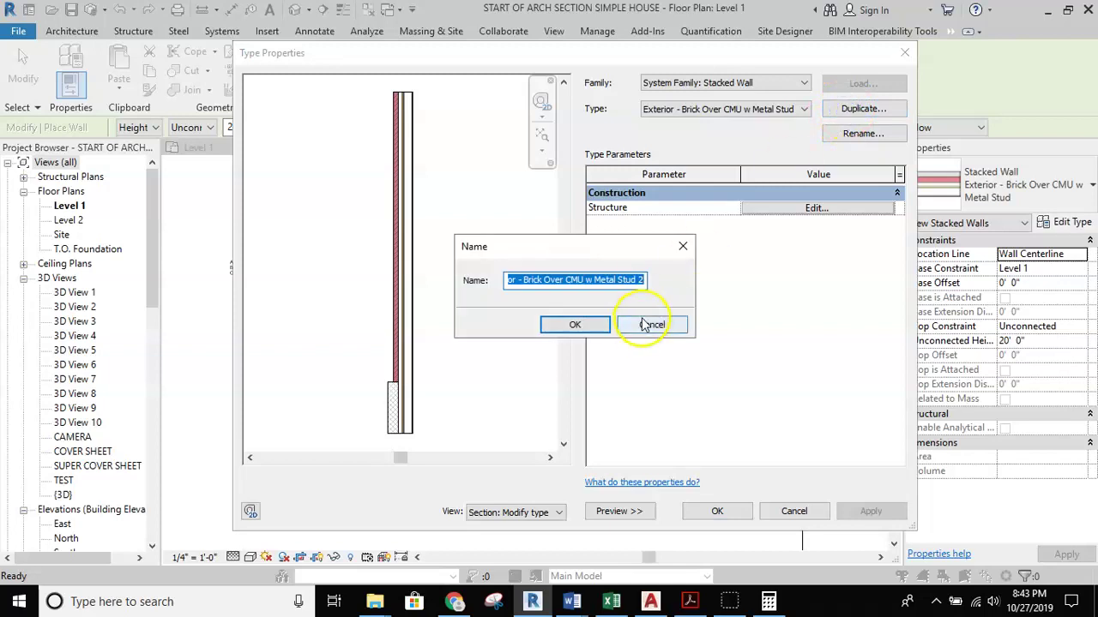
pyautogui.moveTo(643, 280); pyautogui.dragTo(480, 281)
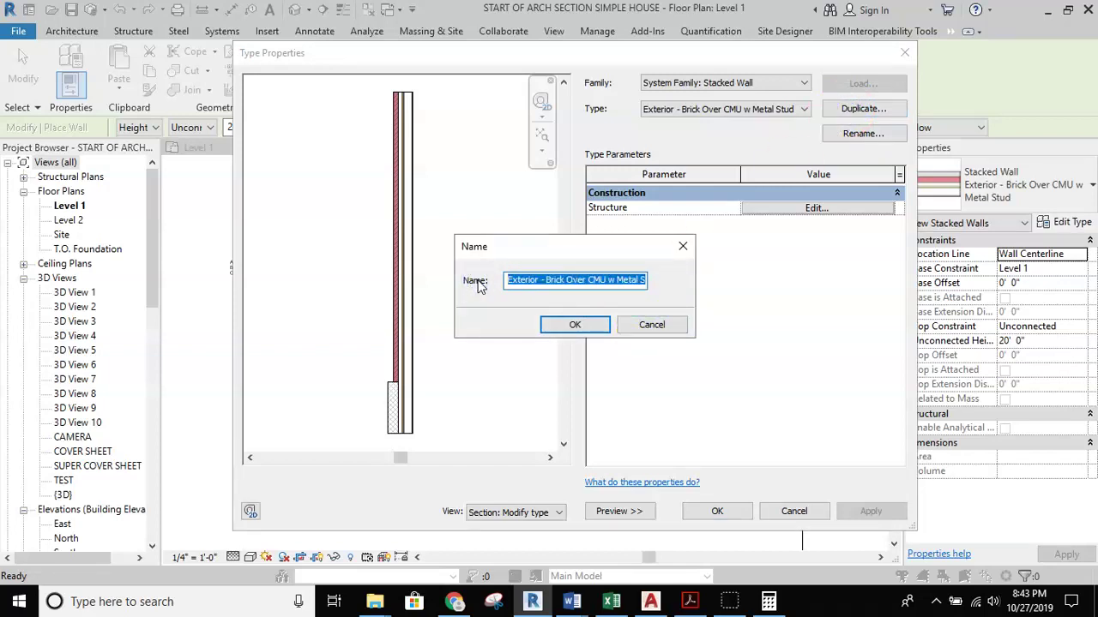
pyautogui.write('2x')
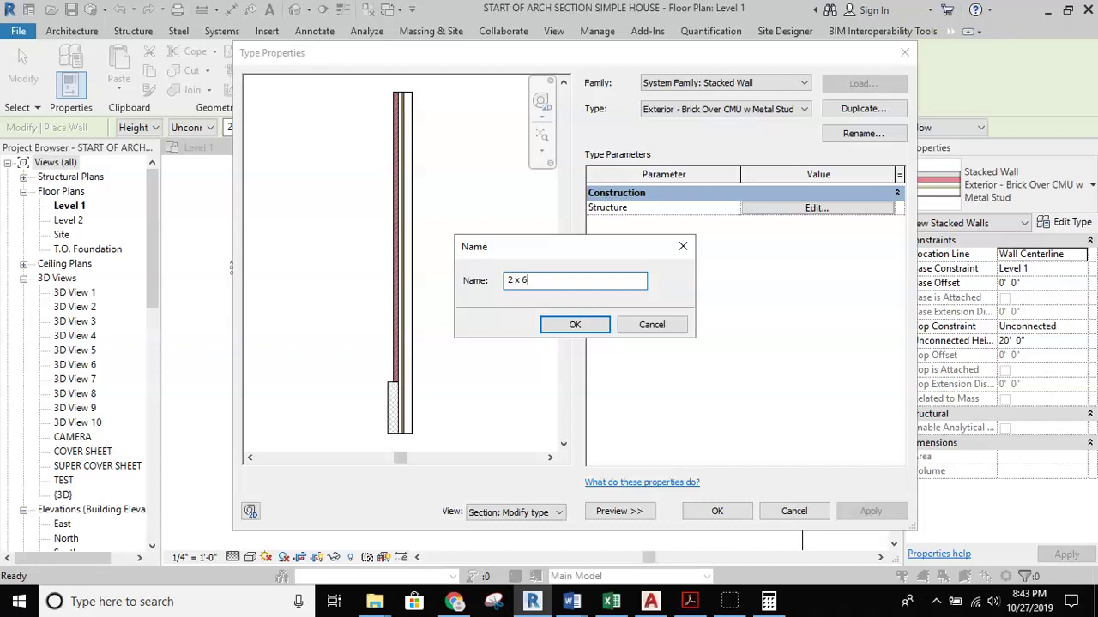
pyautogui.write('Stud 1/2 O')
pyautogui.write('SB 1/2 Siding 1/2 GWB')
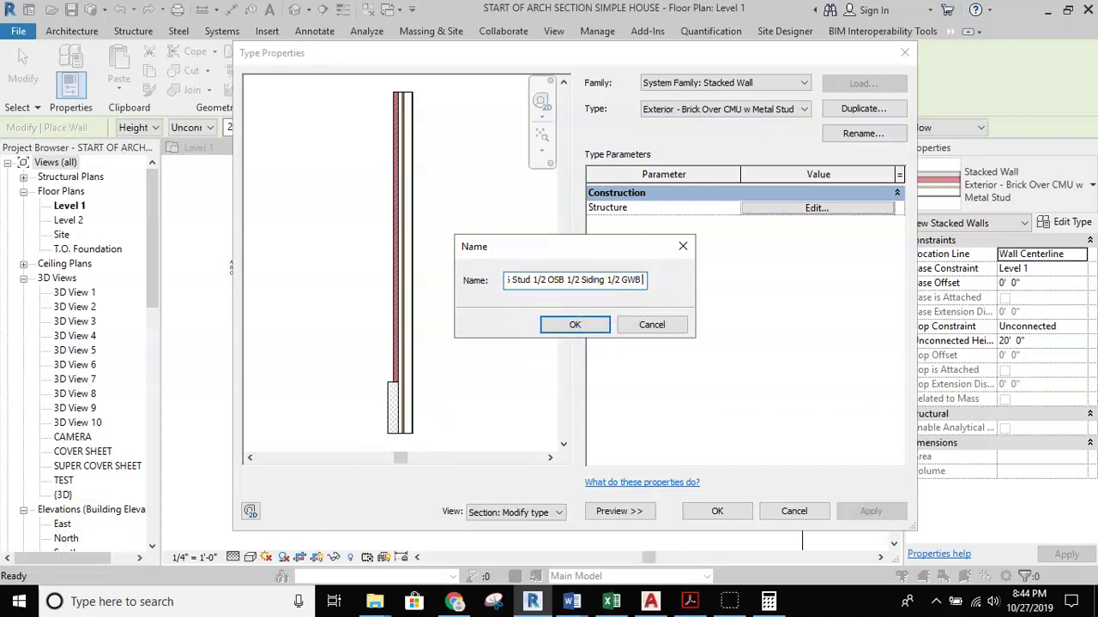
pyautogui.write('2x6 S')
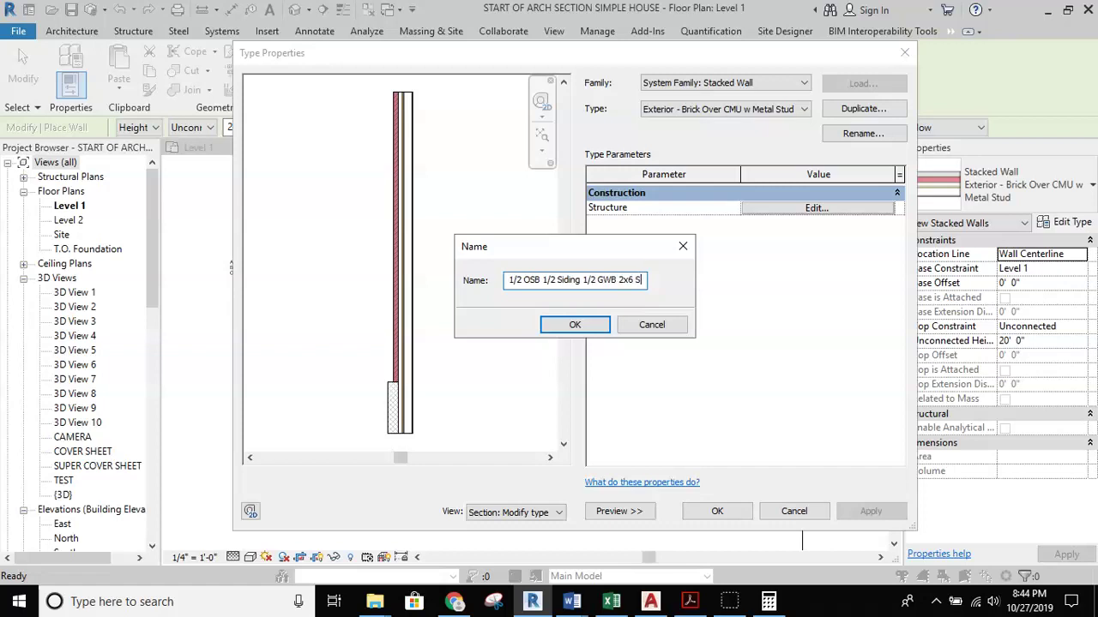
pyautogui.write('ill Plate')
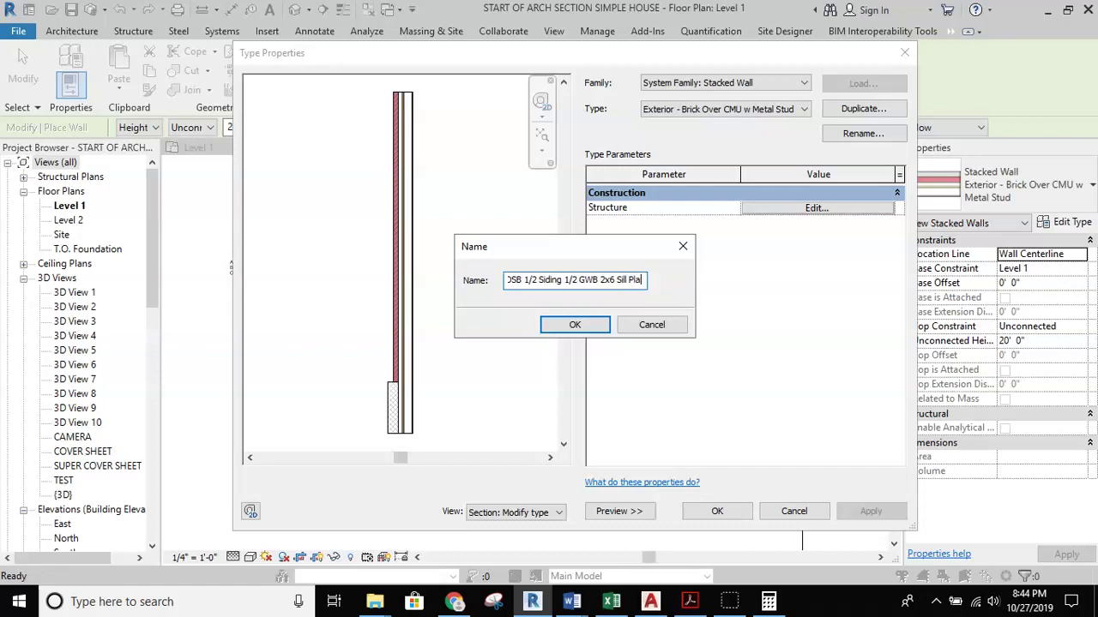
pyautogui.click(573, 325)
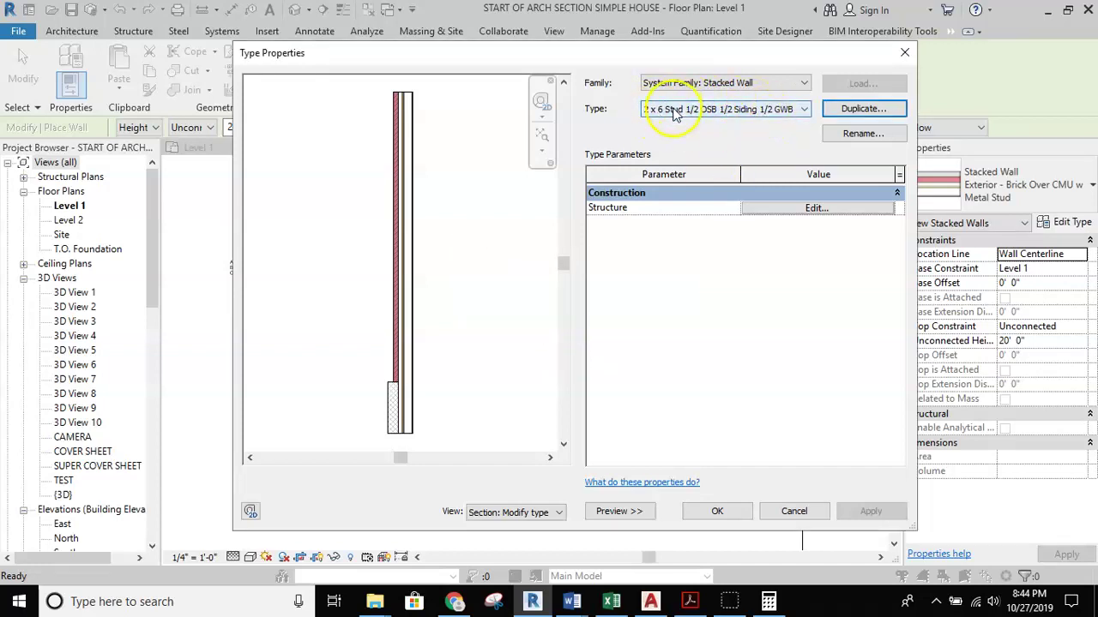
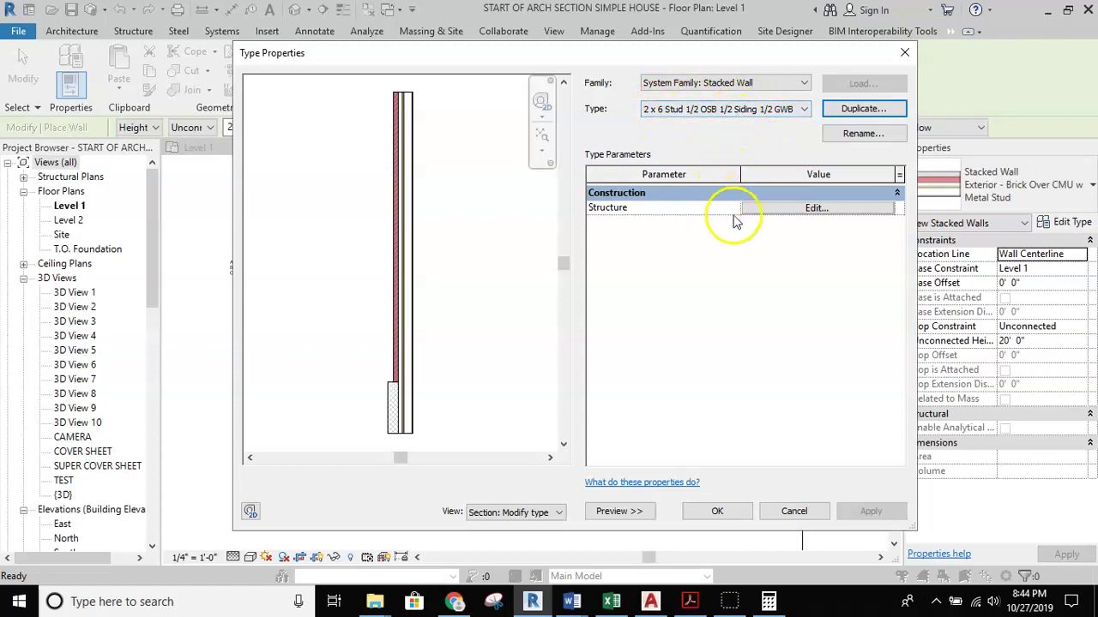
# Edit the stacked wall's structure and set its upper wall to 2 x 6 Stud 1/2 OSB Vinyl Siding1/2 GWB.
pyautogui.click(777, 208)
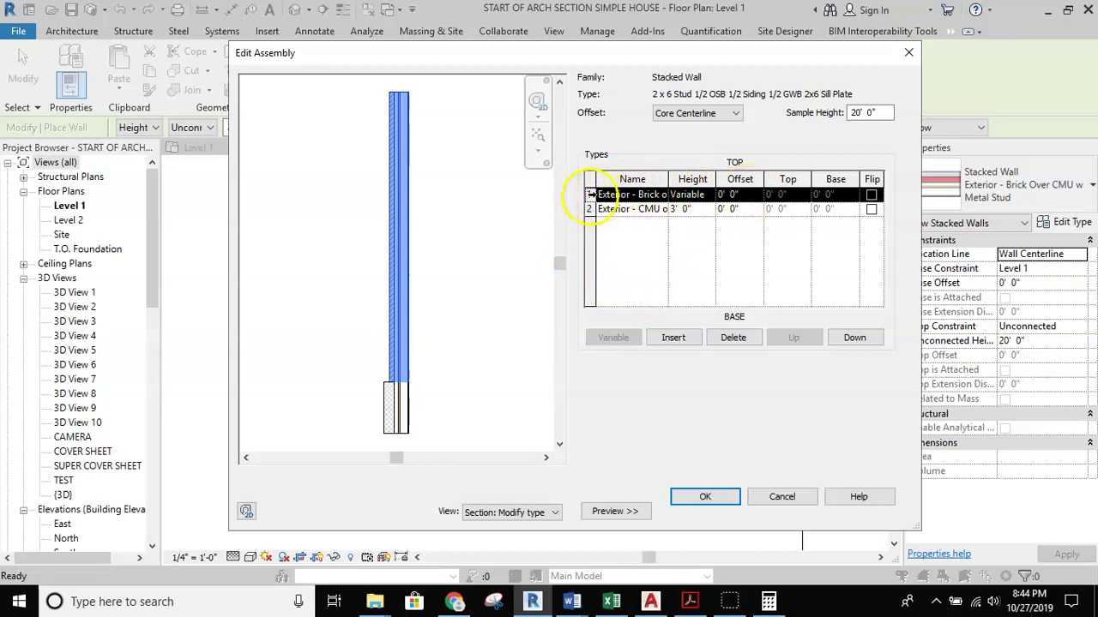
pyautogui.click(658, 196)
pyautogui.click(660, 196)
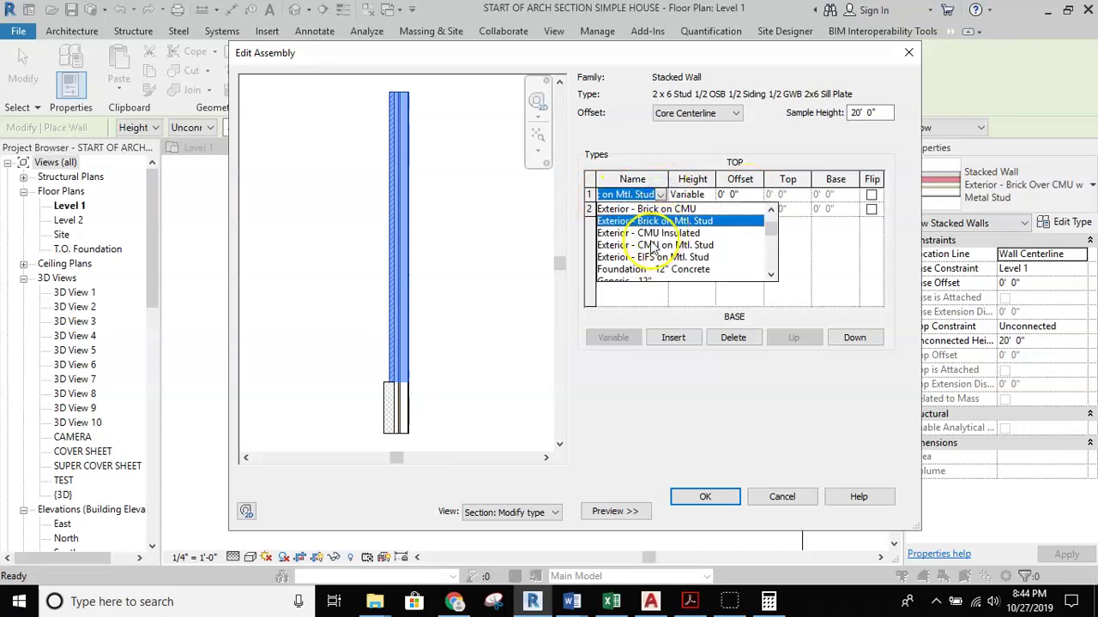
pyautogui.scroll(-1, 652, 247)
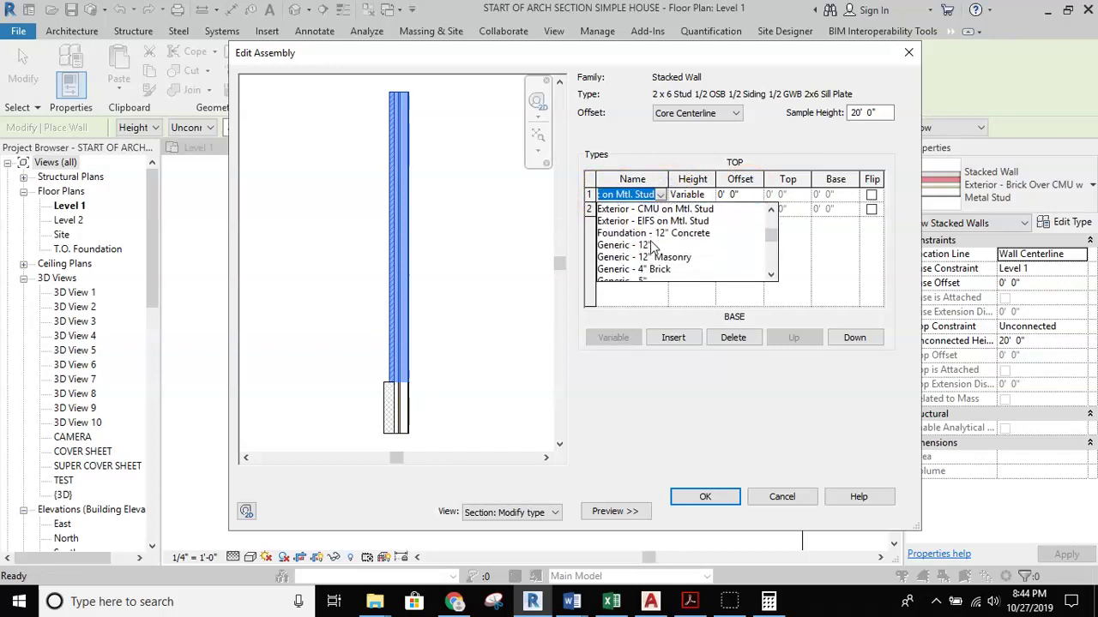
pyautogui.scroll(-3, 656, 255)
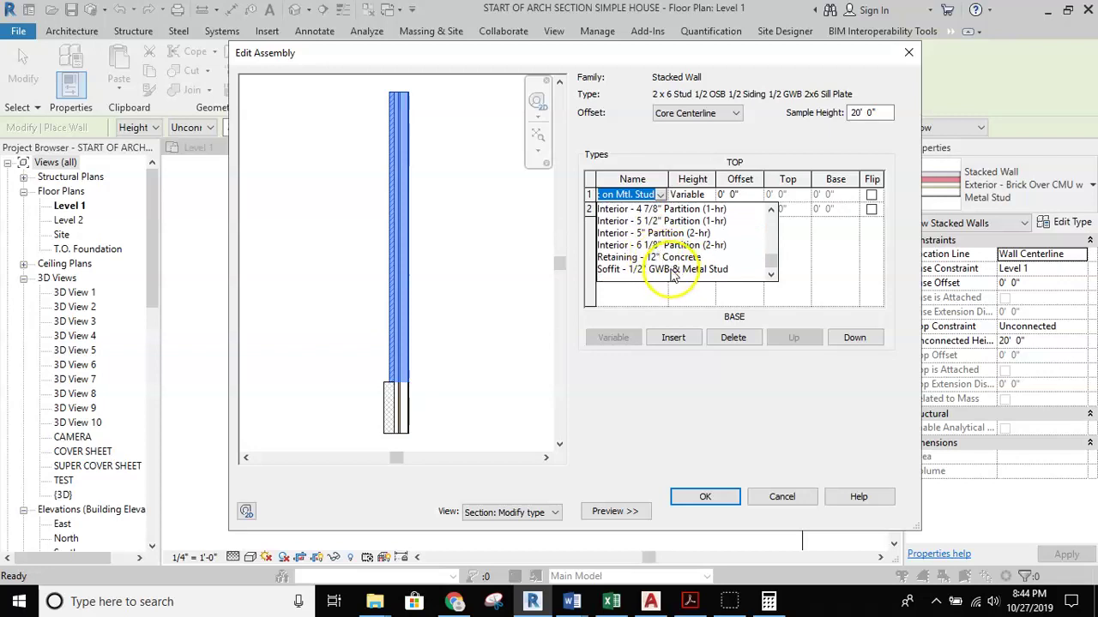
pyautogui.scroll(5, 684, 272)
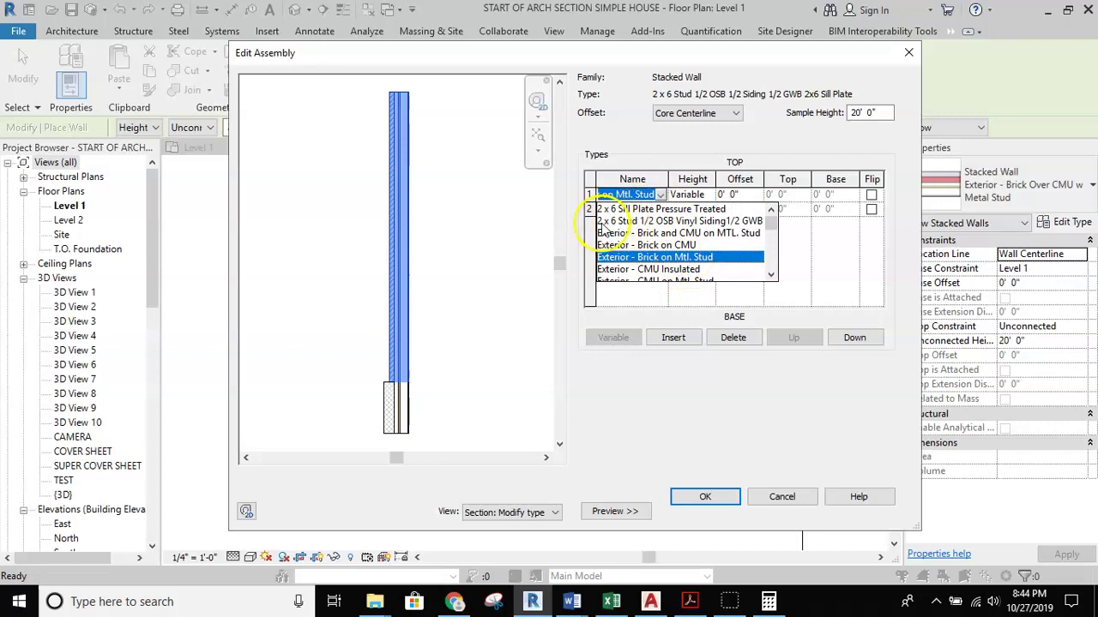
pyautogui.click(706, 222)
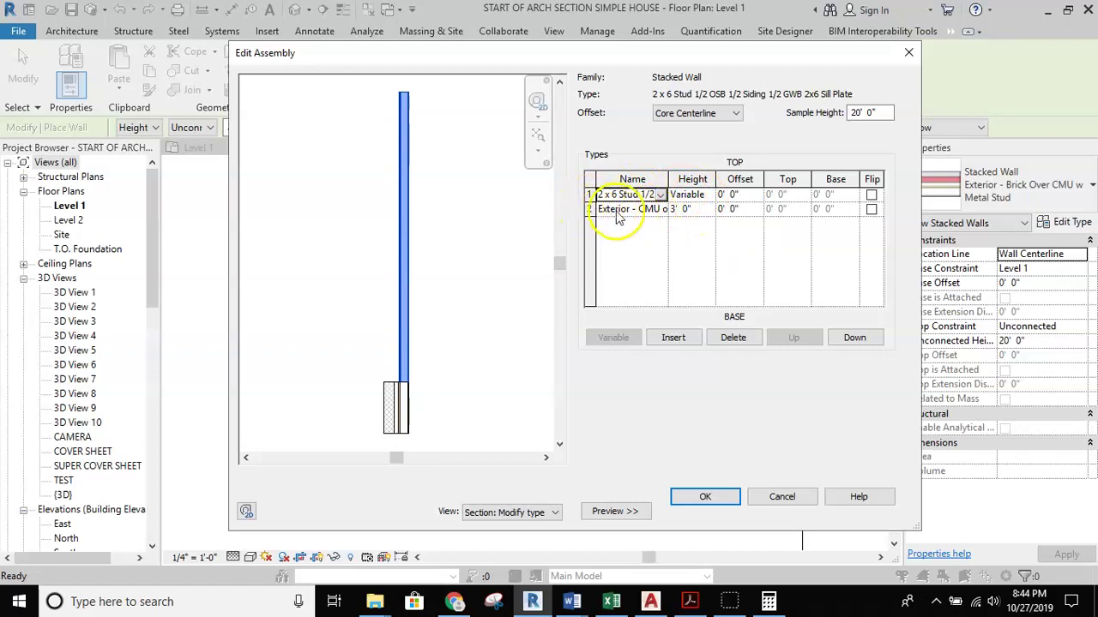
# Set the stacked wall's lower wall to 2 x 6 Sill Plate Pressure Treated with a height of 1 1/2".
pyautogui.click(655, 212)
pyautogui.click(660, 210)
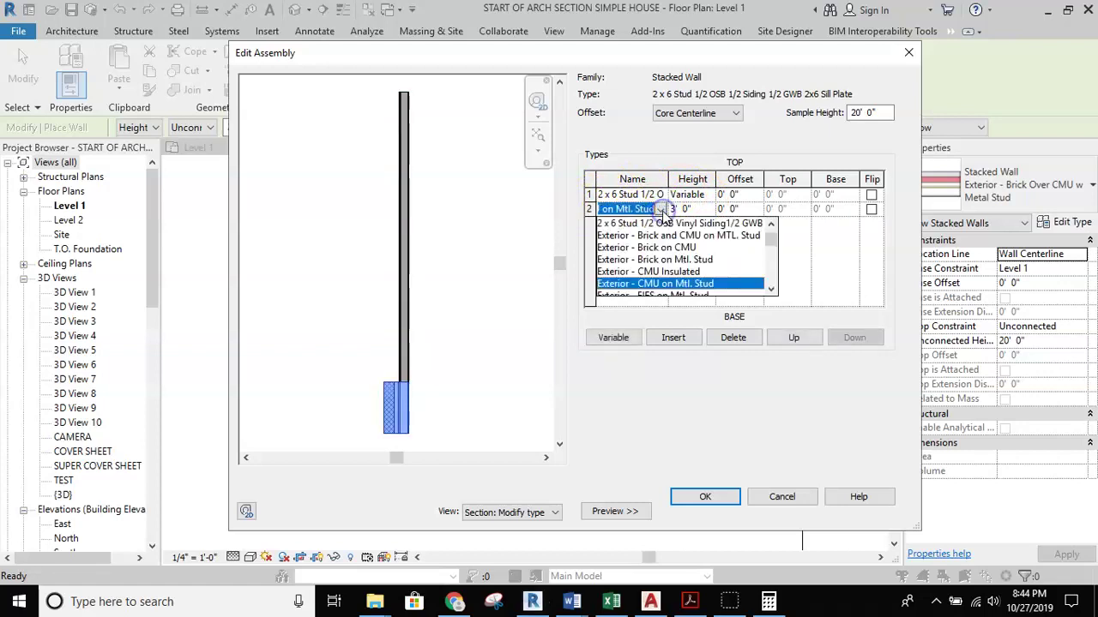
pyautogui.scroll(1, 665, 268)
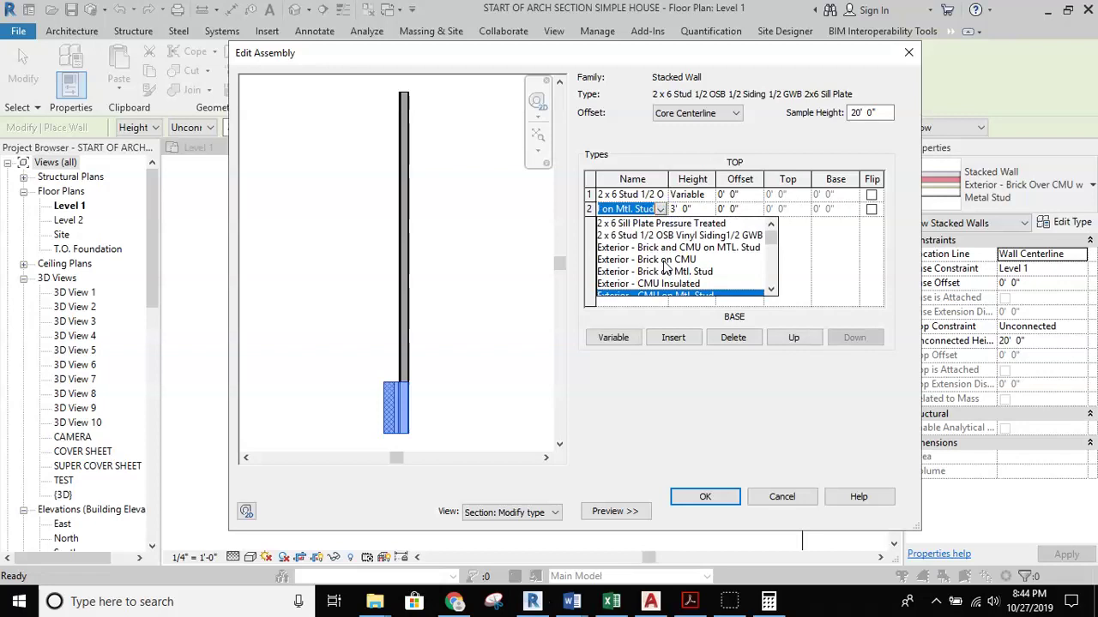
pyautogui.click(659, 227)
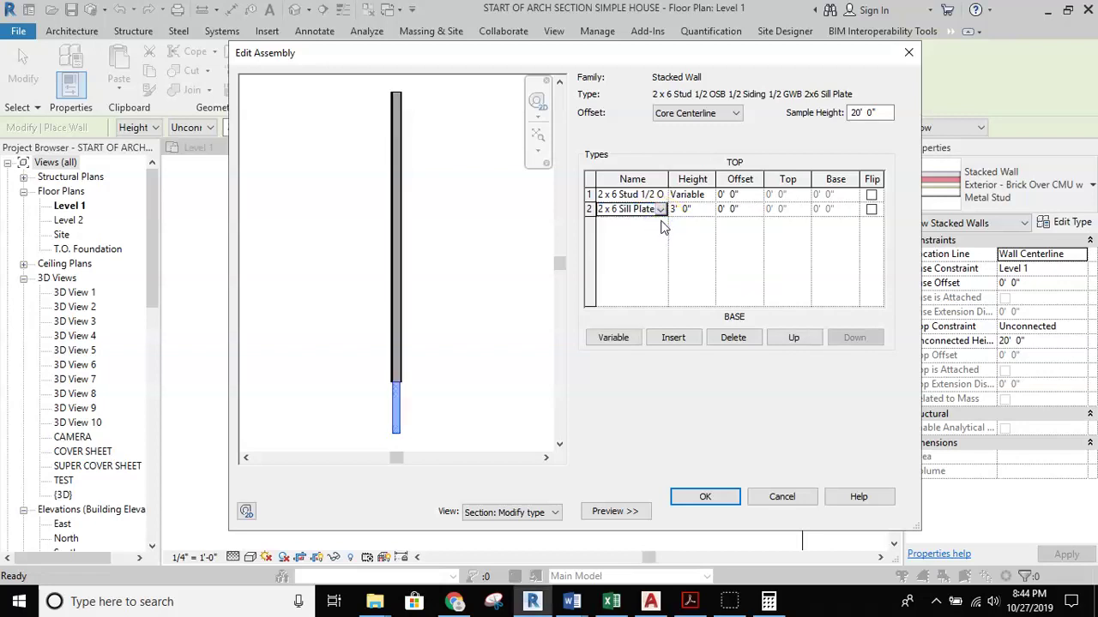
pyautogui.scroll(5, 397, 386)
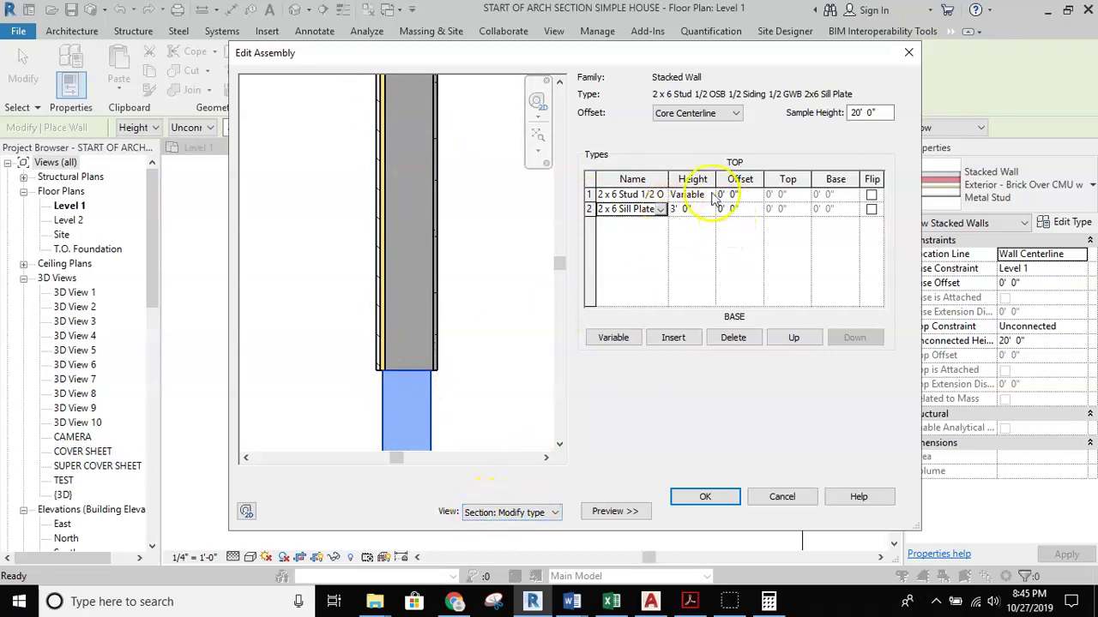
pyautogui.click(693, 209)
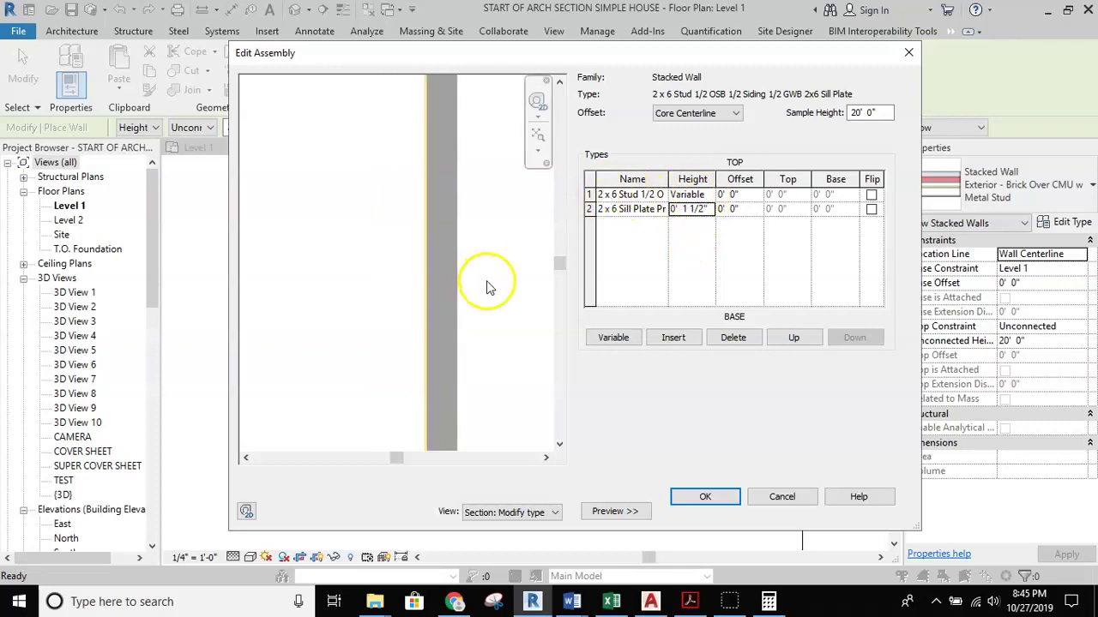
# Set the stacked wall's offset reference to Core Face: Exterior in its assembly.
pyautogui.scroll(3, 414, 352)
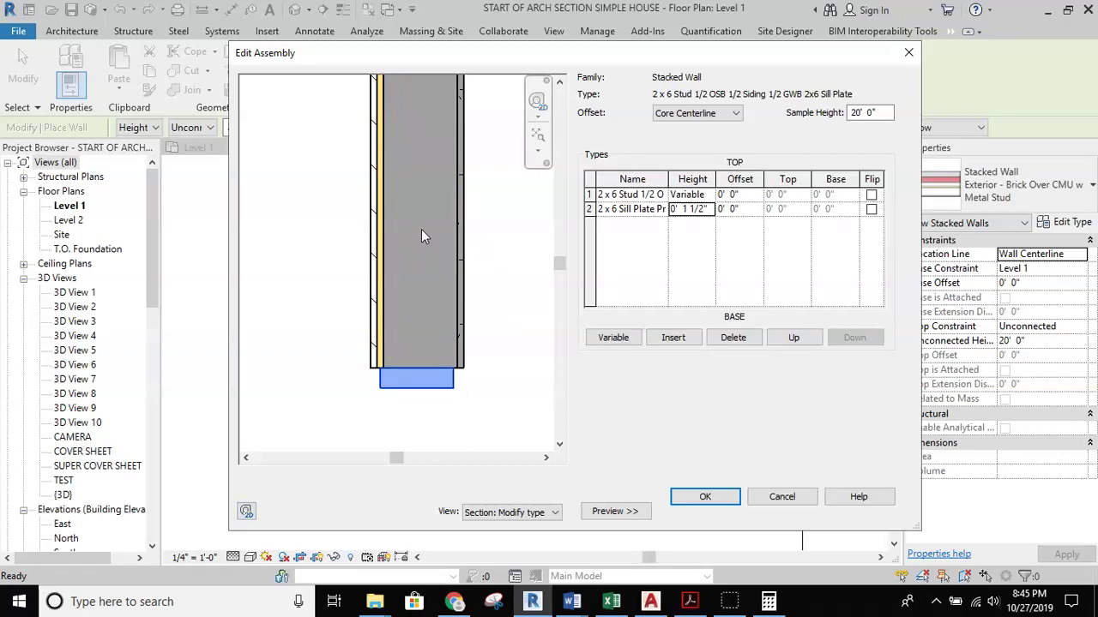
pyautogui.scroll(2, 415, 309)
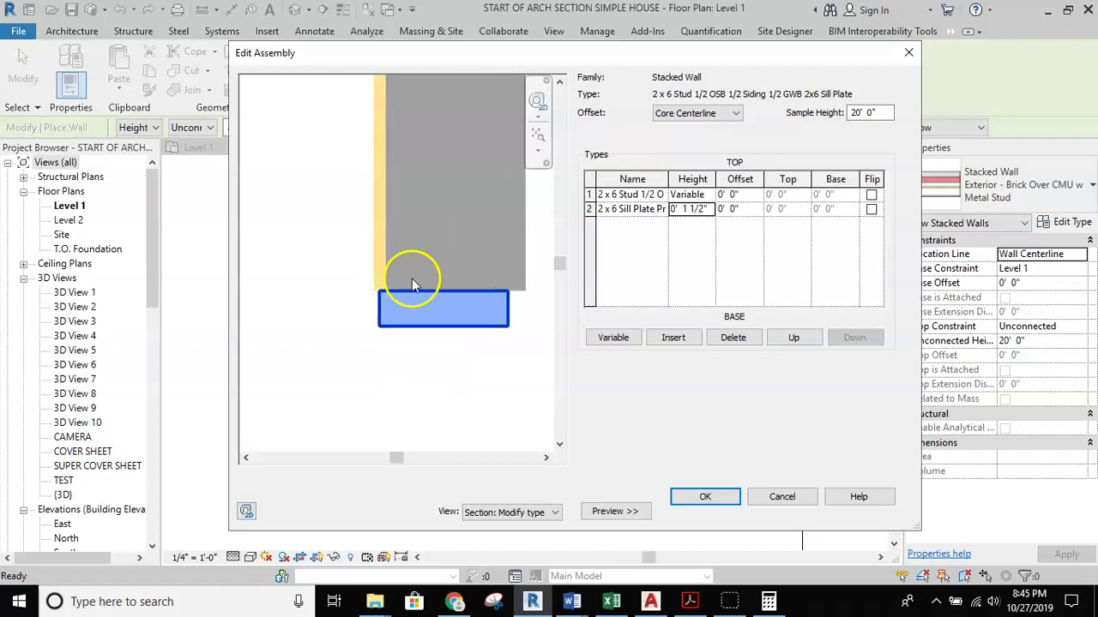
pyautogui.moveTo(409, 308); pyautogui.dragTo(474, 305)
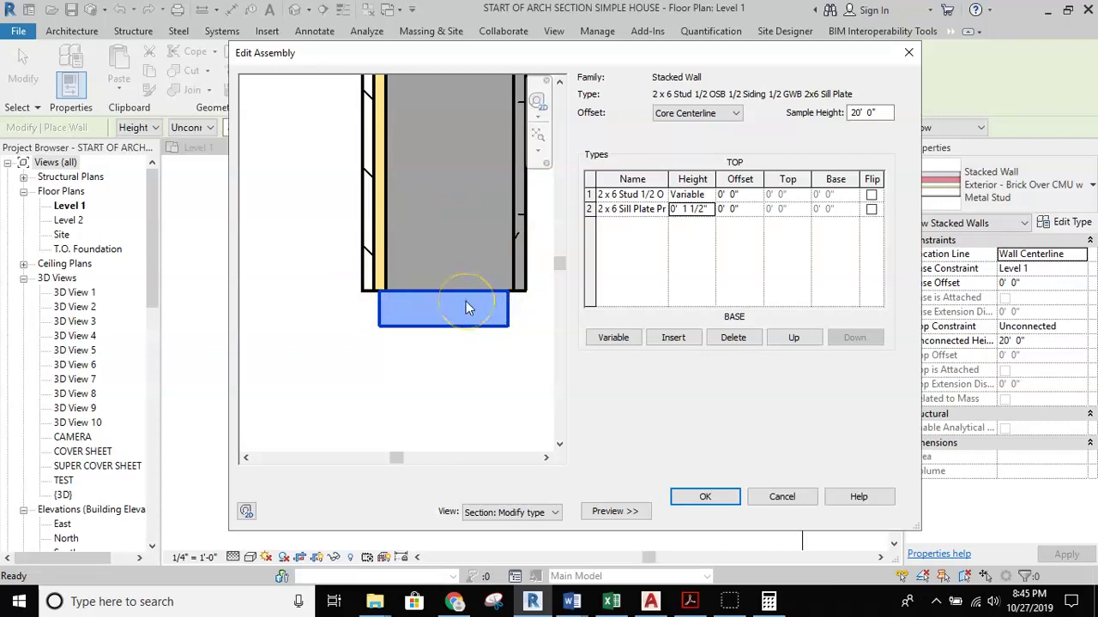
pyautogui.click(730, 208)
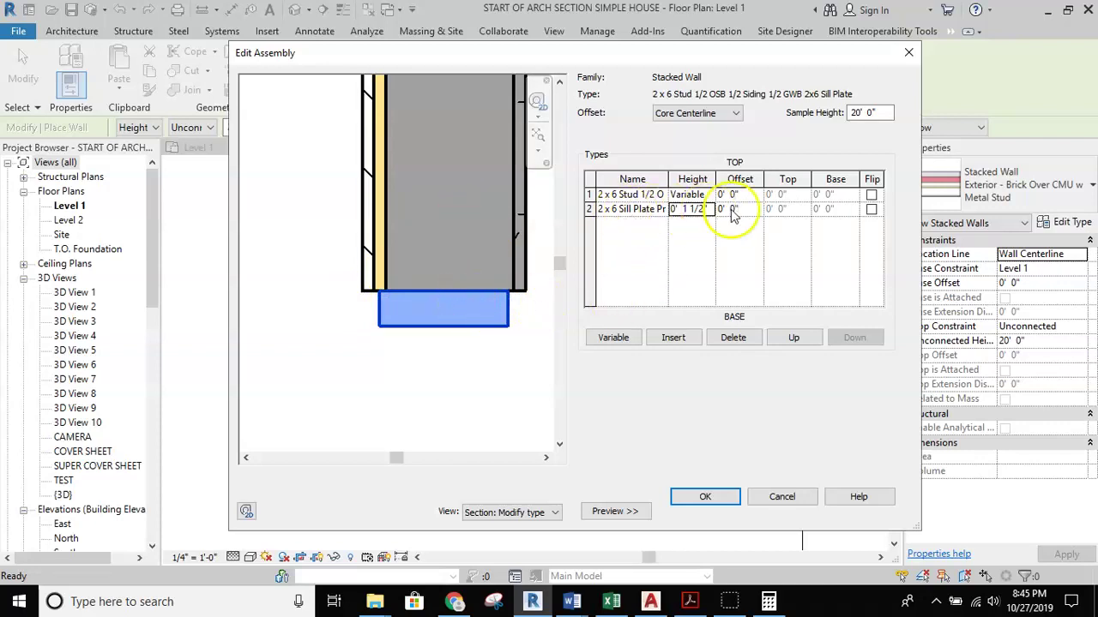
pyautogui.press('Right')
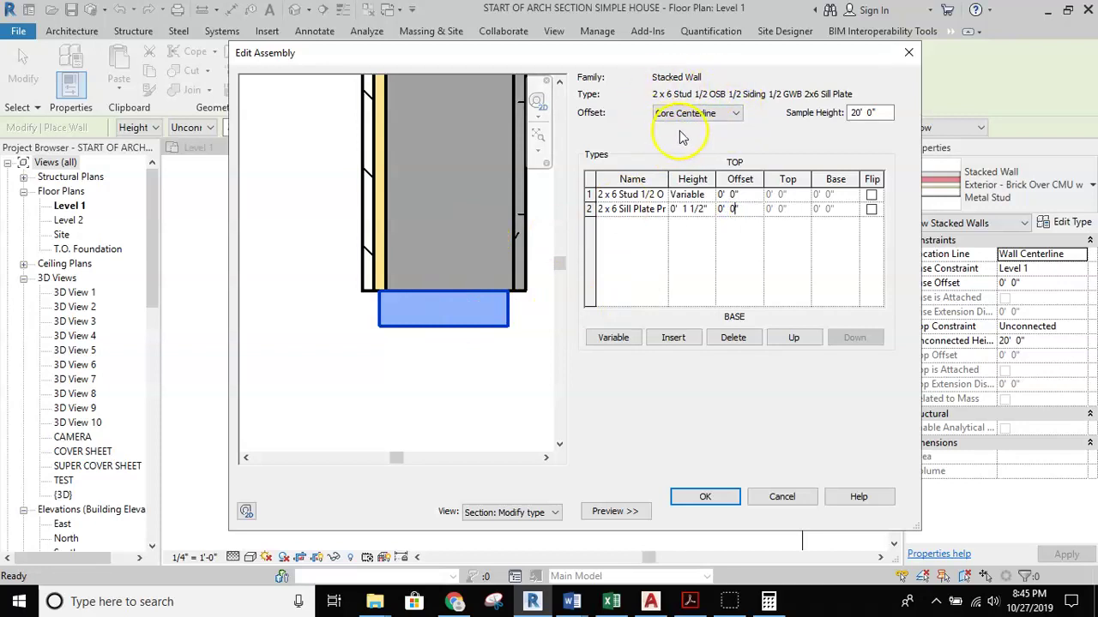
pyautogui.click(735, 114)
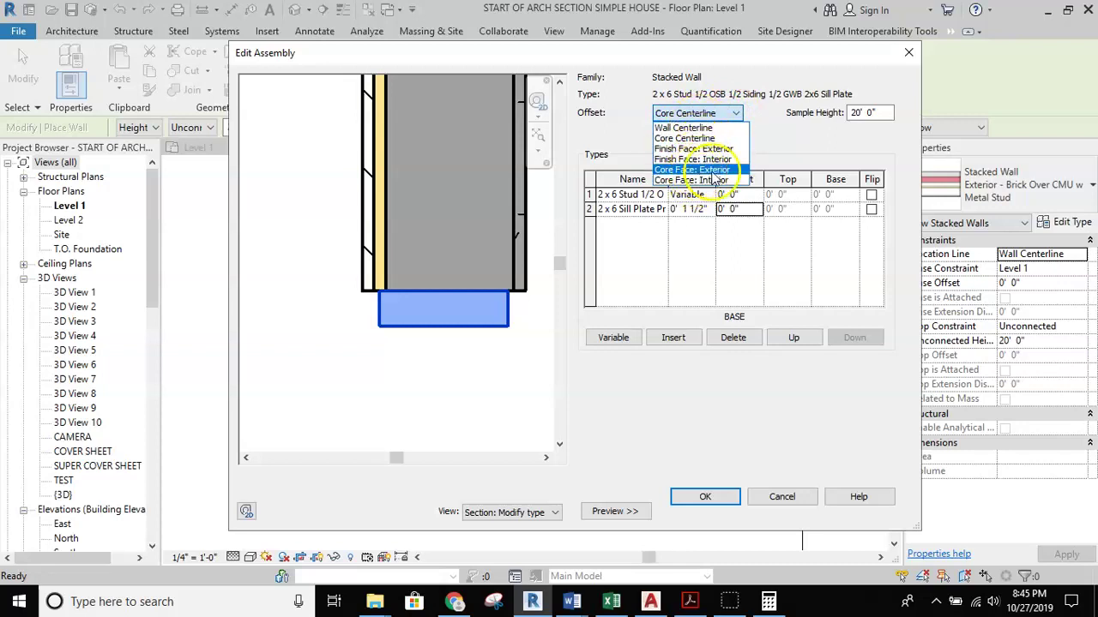
pyautogui.click(684, 171)
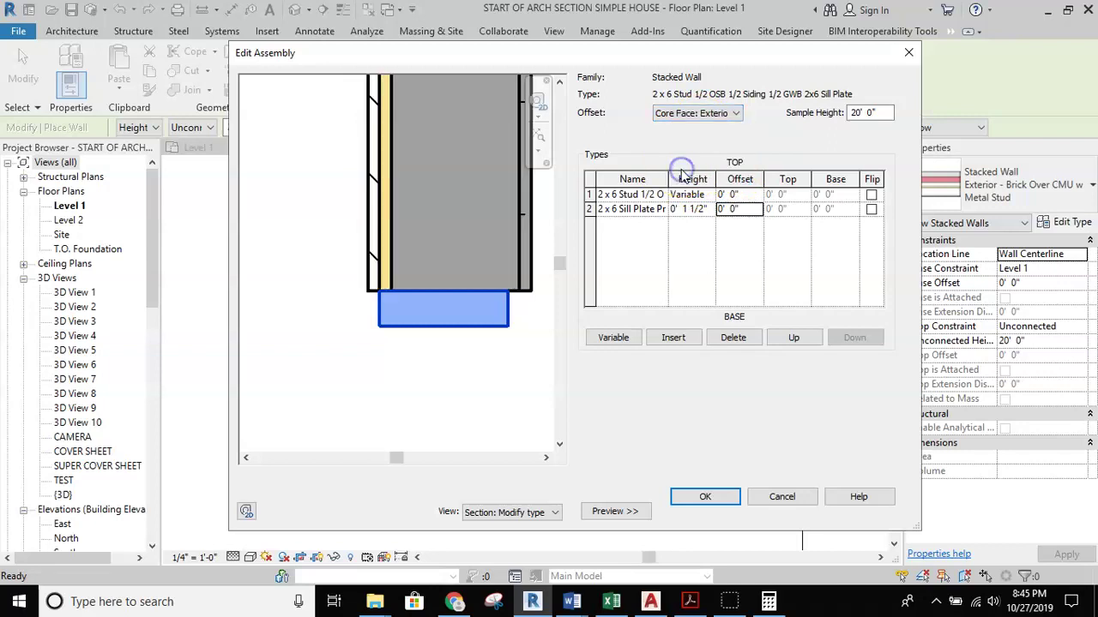
# Offset the sill plate wall by -1/2" within the stacked wall and accept the type changes.
pyautogui.click(734, 209)
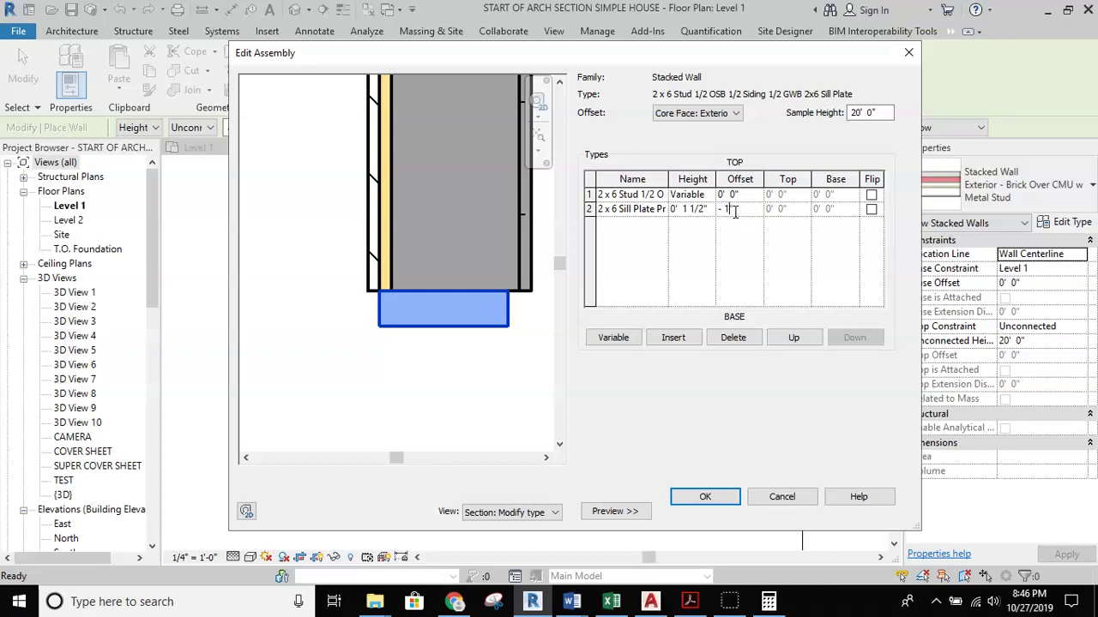
pyautogui.click(522, 301)
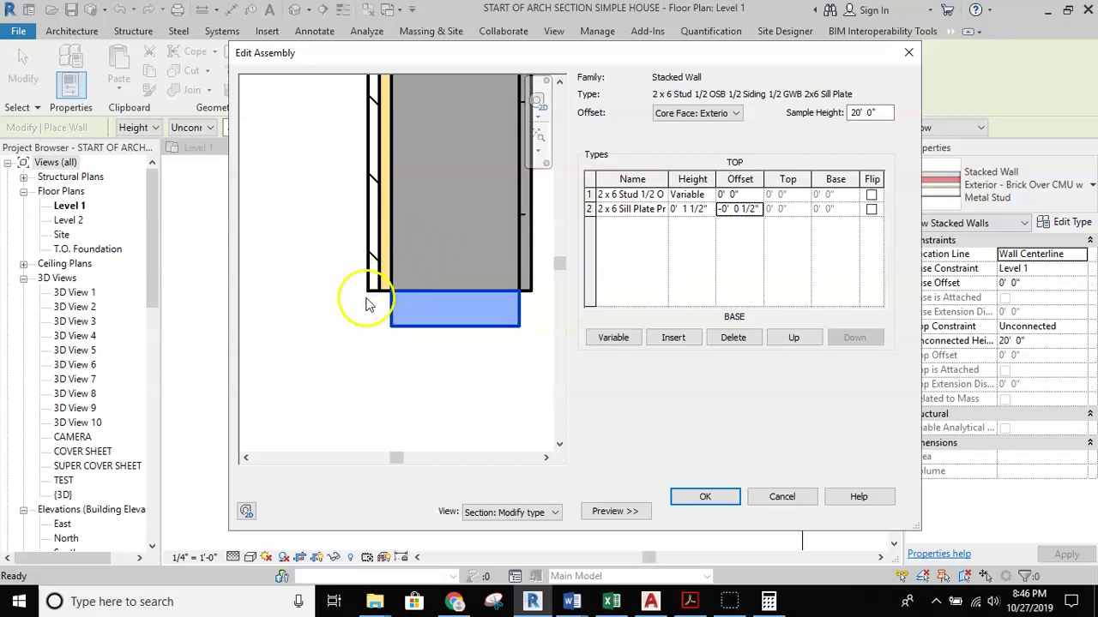
pyautogui.click(701, 497)
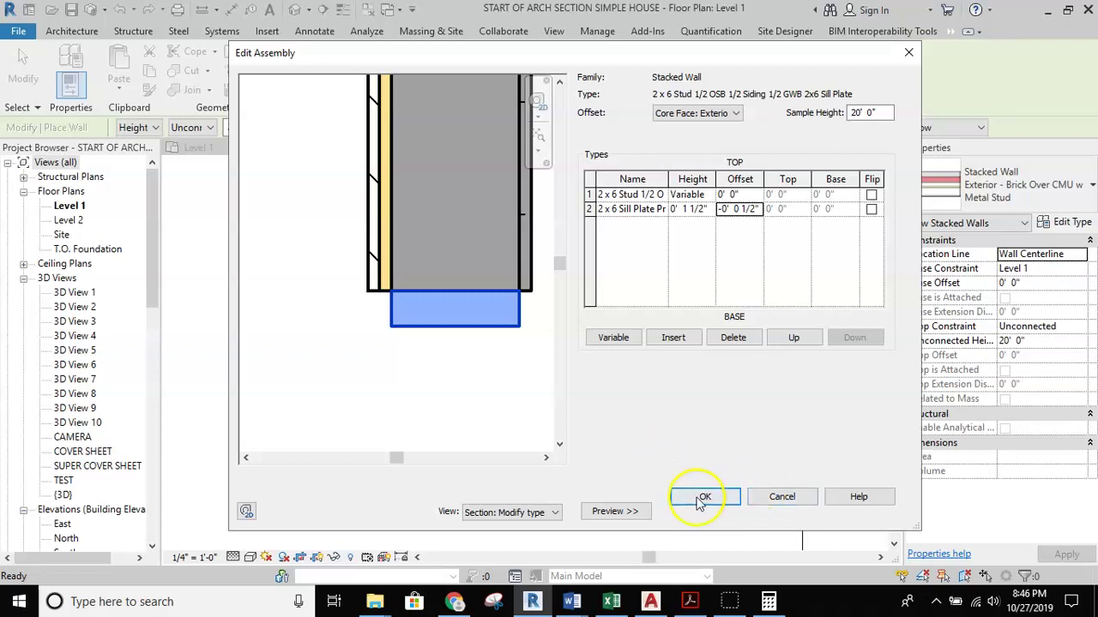
pyautogui.click(717, 511)
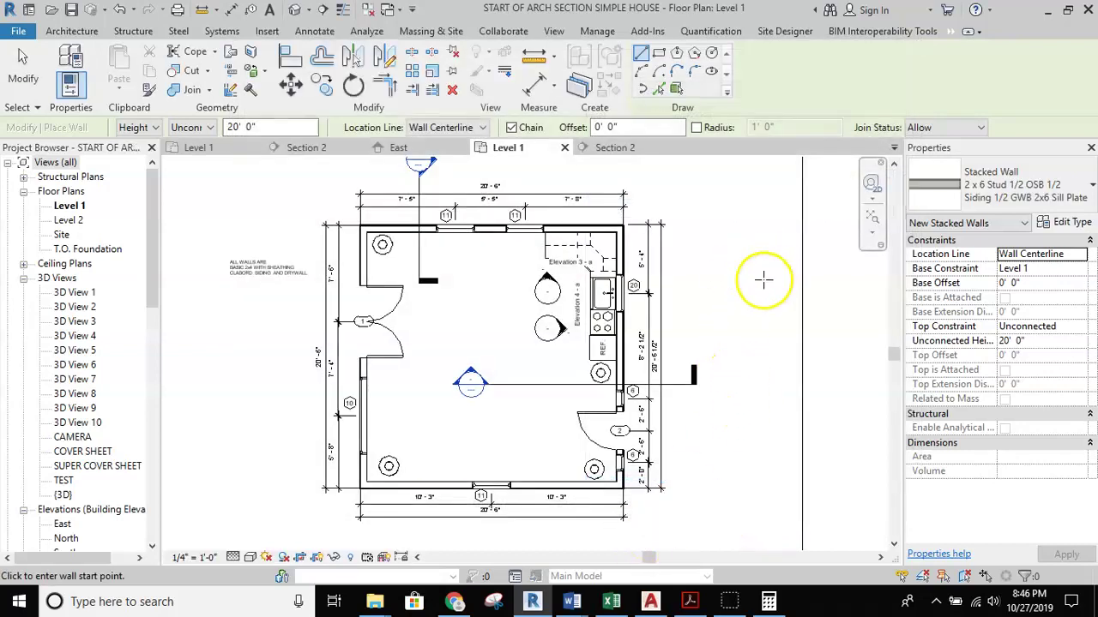
# Switch to the basic wall type 2 x 6 Stud 1/2 OSB Vinyl Siding1/2 GWB and open its layer structure for editing.
pyautogui.click(1089, 191)
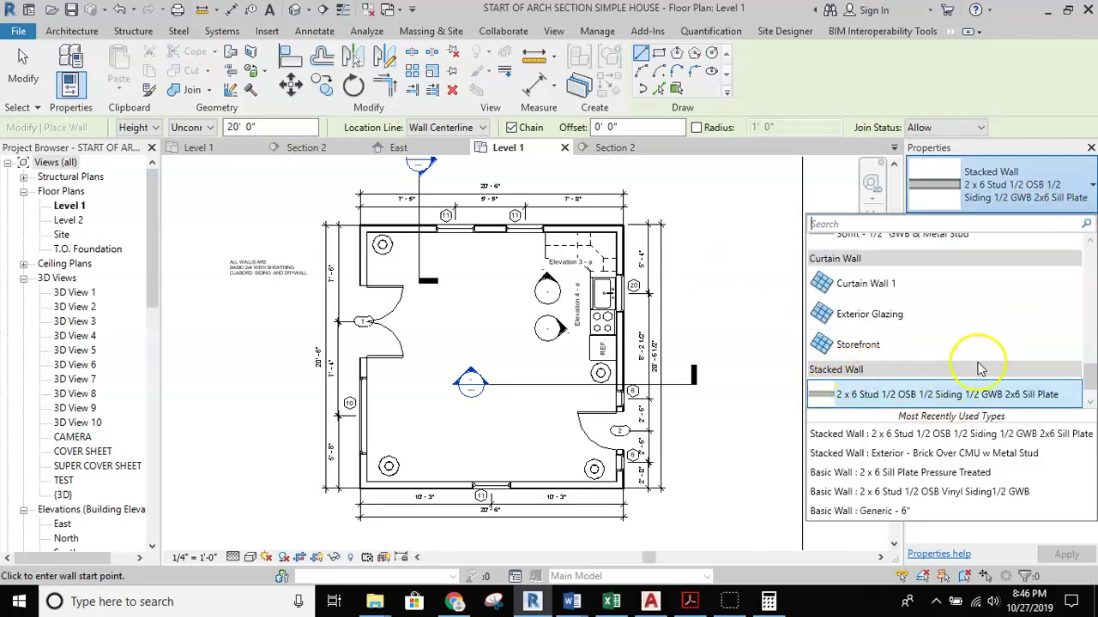
pyautogui.scroll(10, 977, 369)
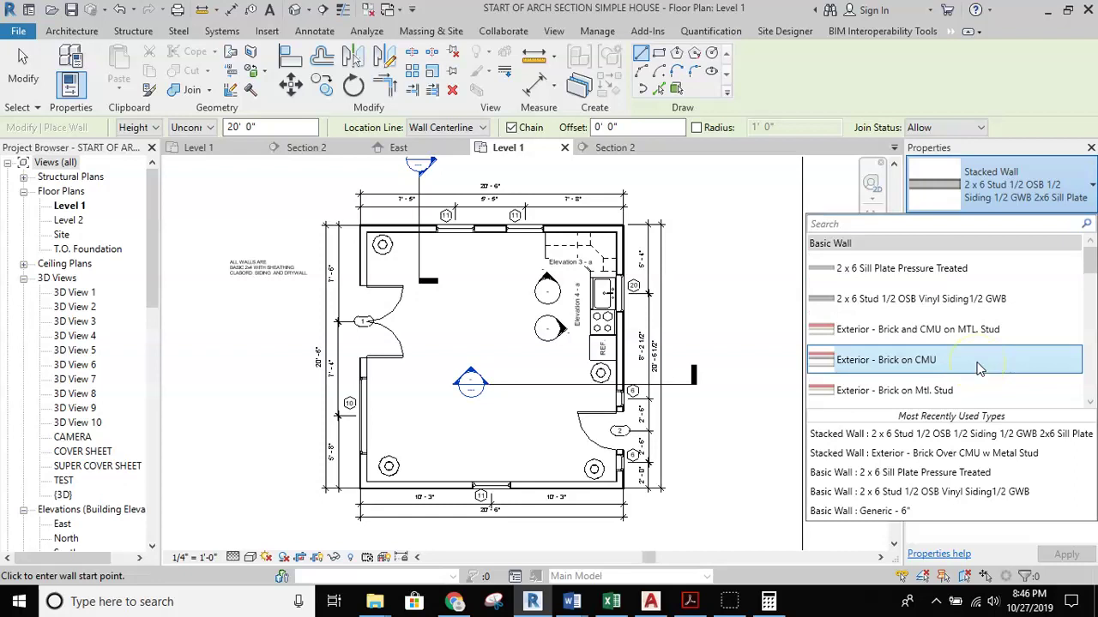
pyautogui.click(907, 300)
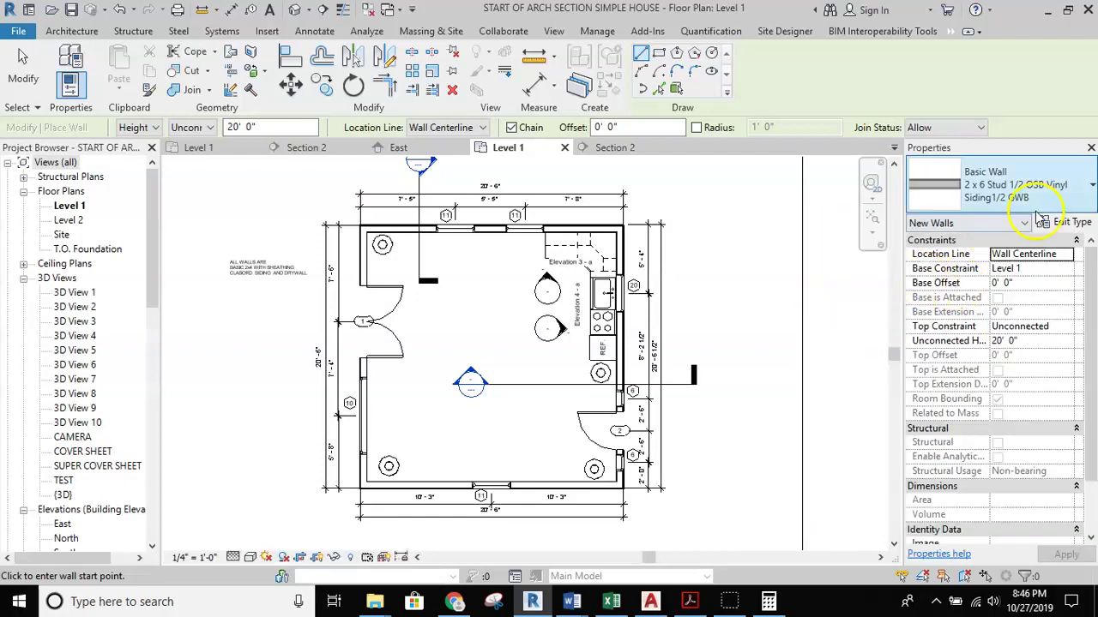
pyautogui.click(1069, 222)
pyautogui.scroll(5, 412, 421)
pyautogui.scroll(2, 446, 324)
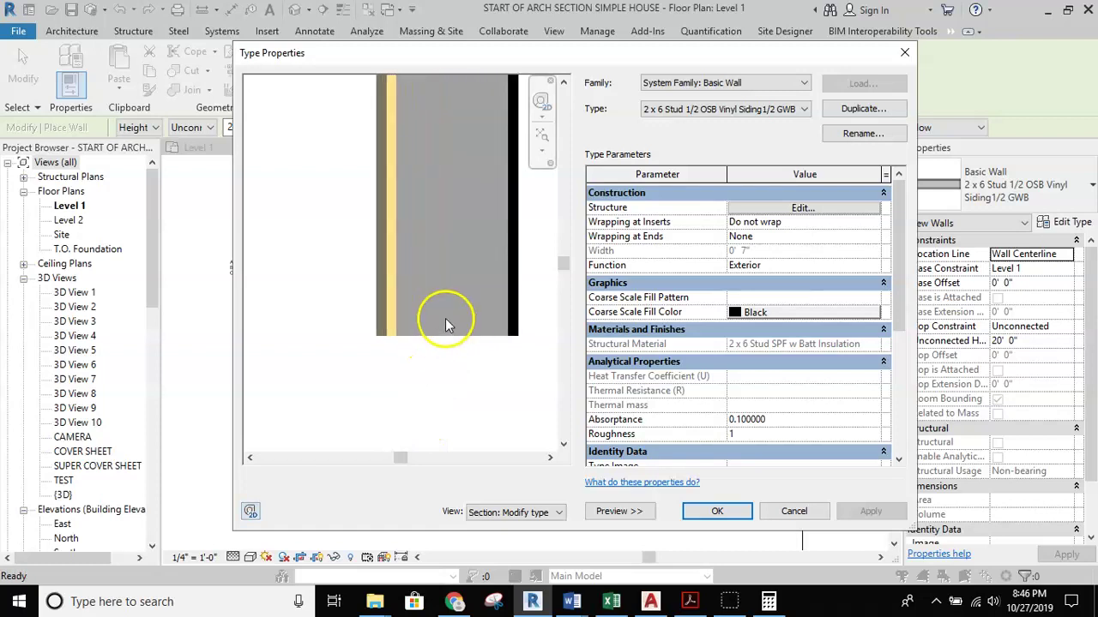
pyautogui.click(774, 196)
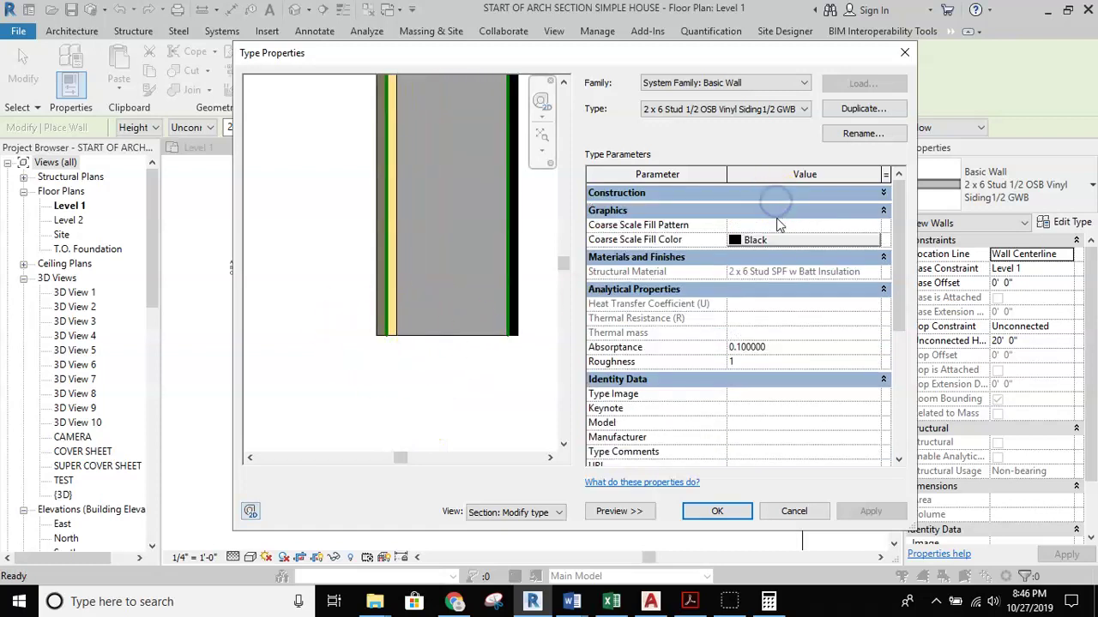
pyautogui.click(776, 193)
pyautogui.click(781, 208)
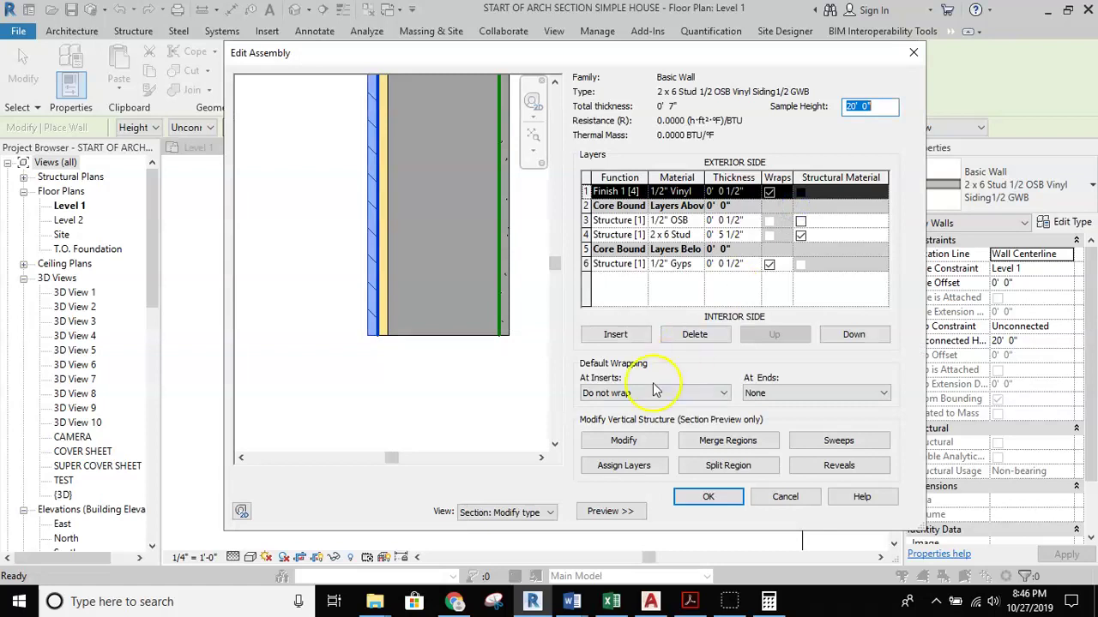
# Unlock the bottom edge of the vinyl siding layer in the wall's section preview so it can be extended.
pyautogui.scroll(2, 400, 319)
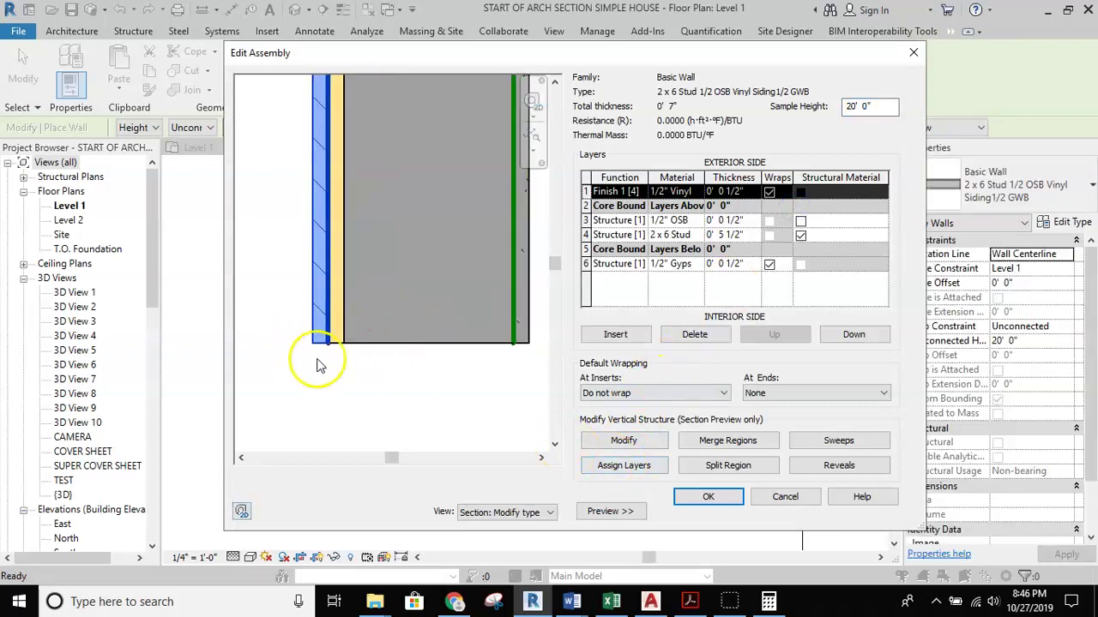
pyautogui.click(623, 441)
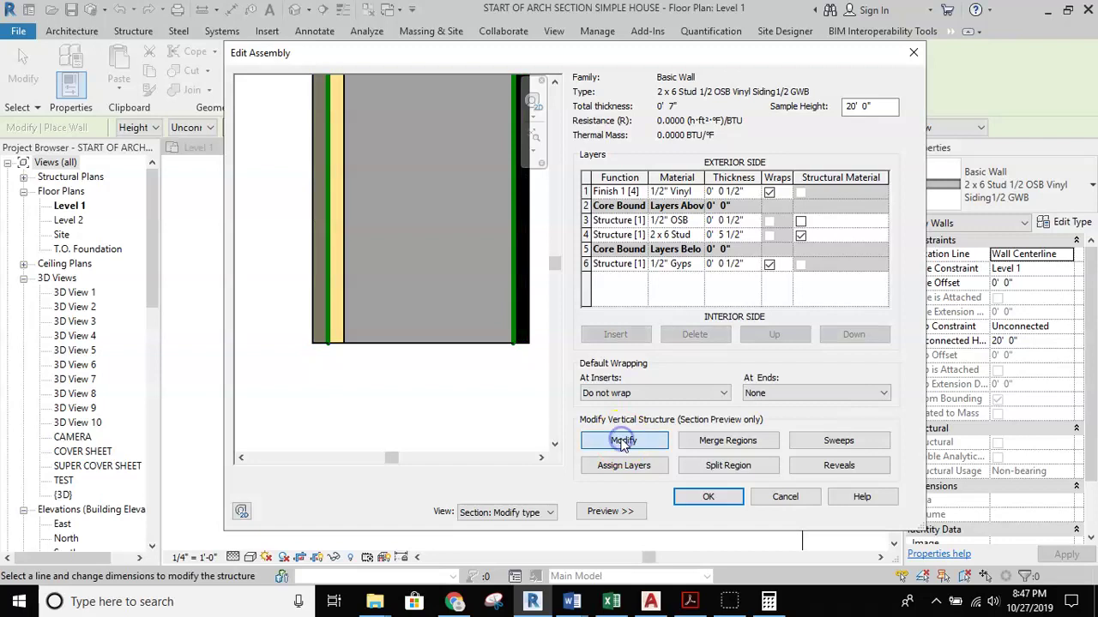
pyautogui.scroll(2, 323, 348)
pyautogui.click(322, 346)
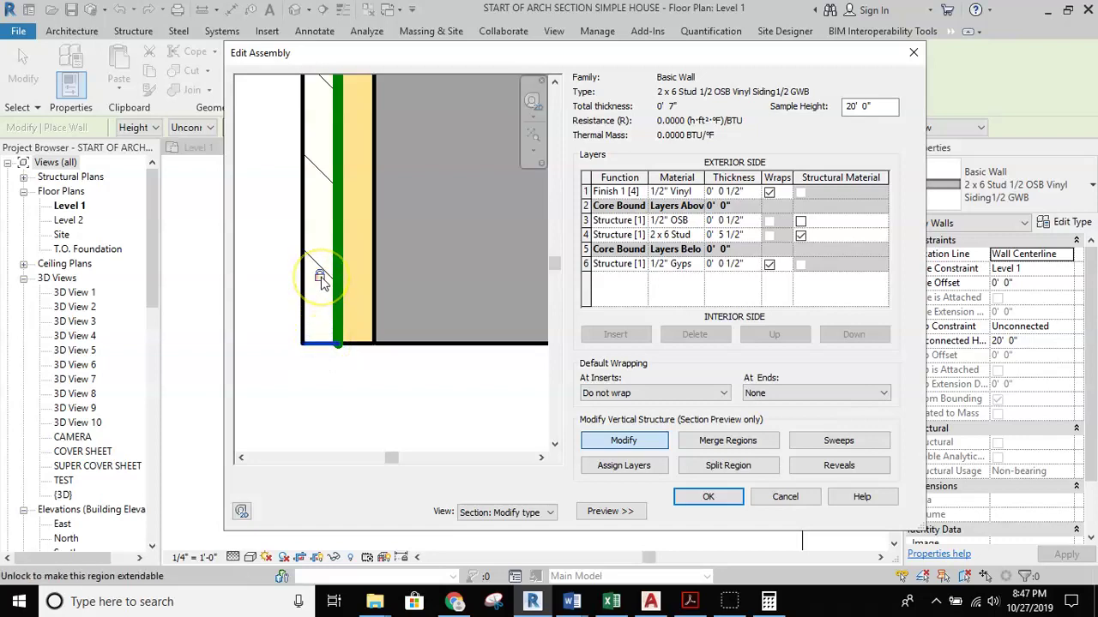
pyautogui.click(320, 278)
pyautogui.click(320, 279)
pyautogui.moveTo(320, 278); pyautogui.dragTo(359, 350)
# Unlock the bottom edge of the 1/2" OSB layer as well and accept the wall type's structure changes.
pyautogui.click(358, 346)
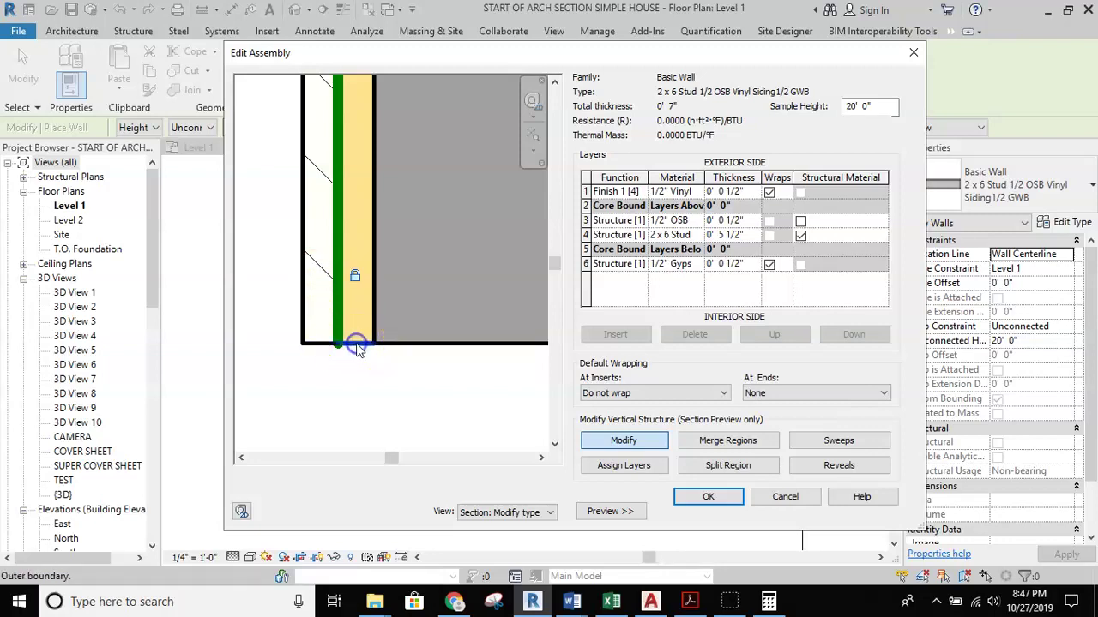
pyautogui.click(355, 278)
pyautogui.scroll(-1, 355, 278)
pyautogui.scroll(-1, 355, 276)
pyautogui.moveTo(355, 276); pyautogui.dragTo(355, 410)
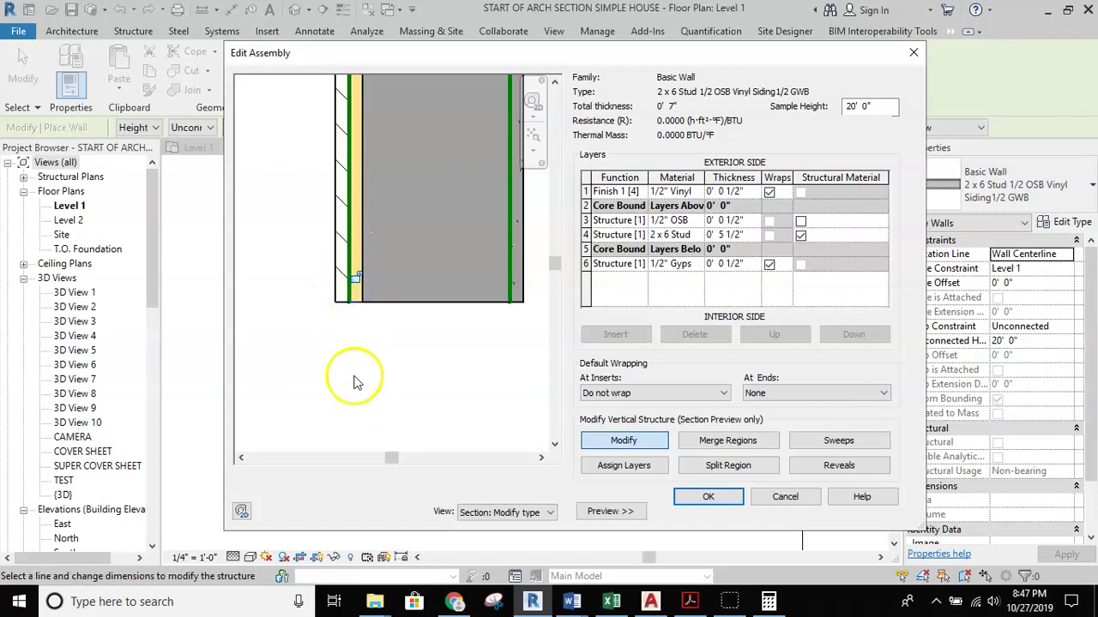
pyautogui.scroll(-1, 455, 373)
pyautogui.click(432, 336)
pyautogui.click(435, 331)
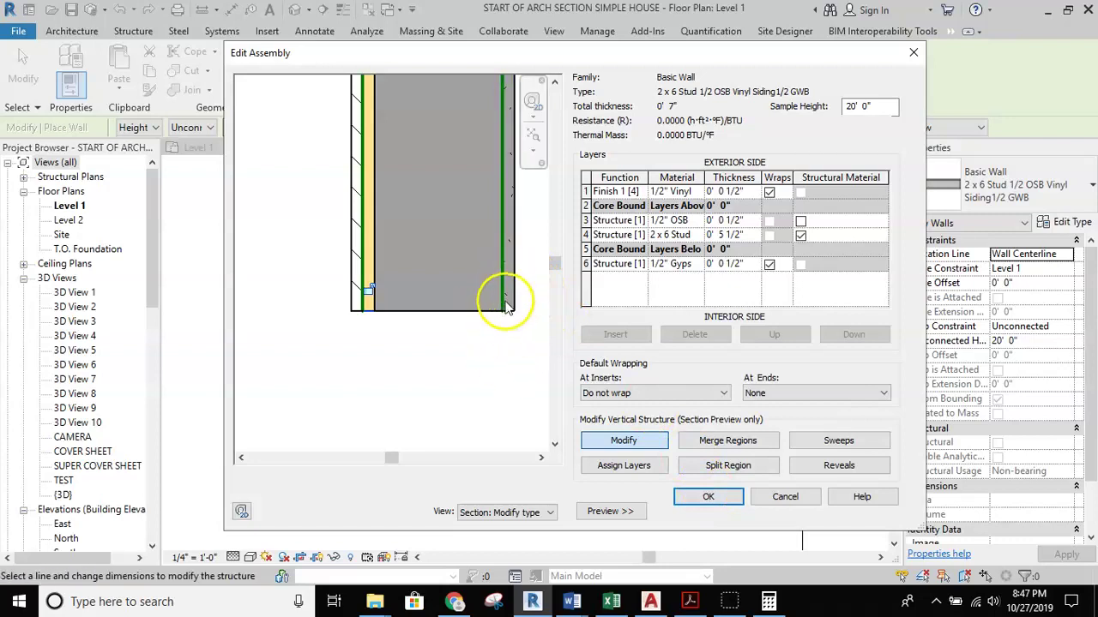
pyautogui.click(708, 498)
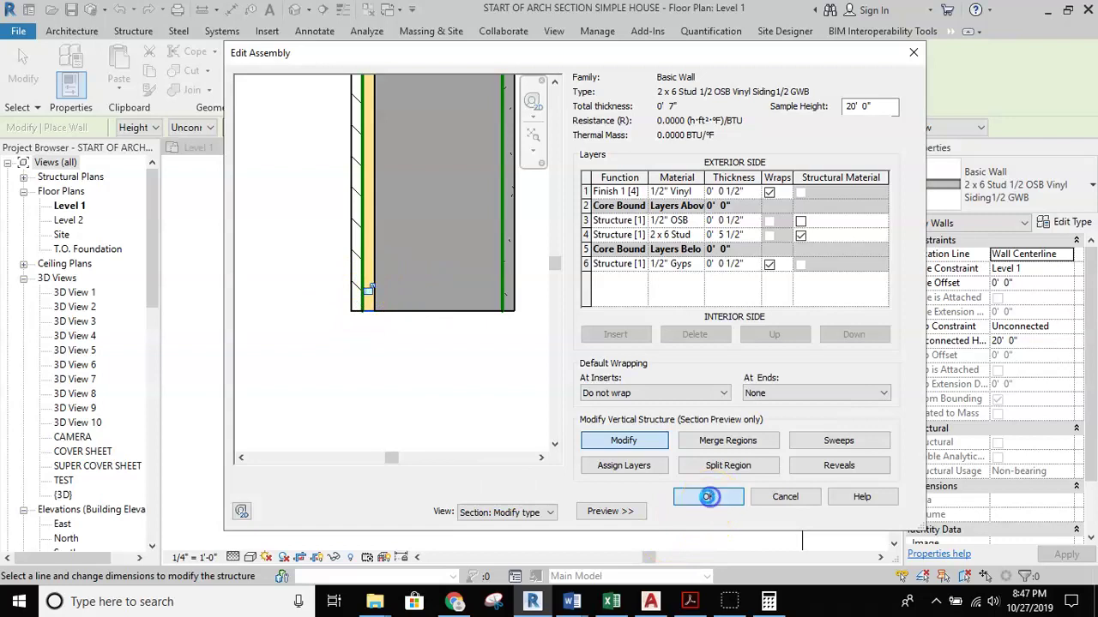
pyautogui.click(892, 512)
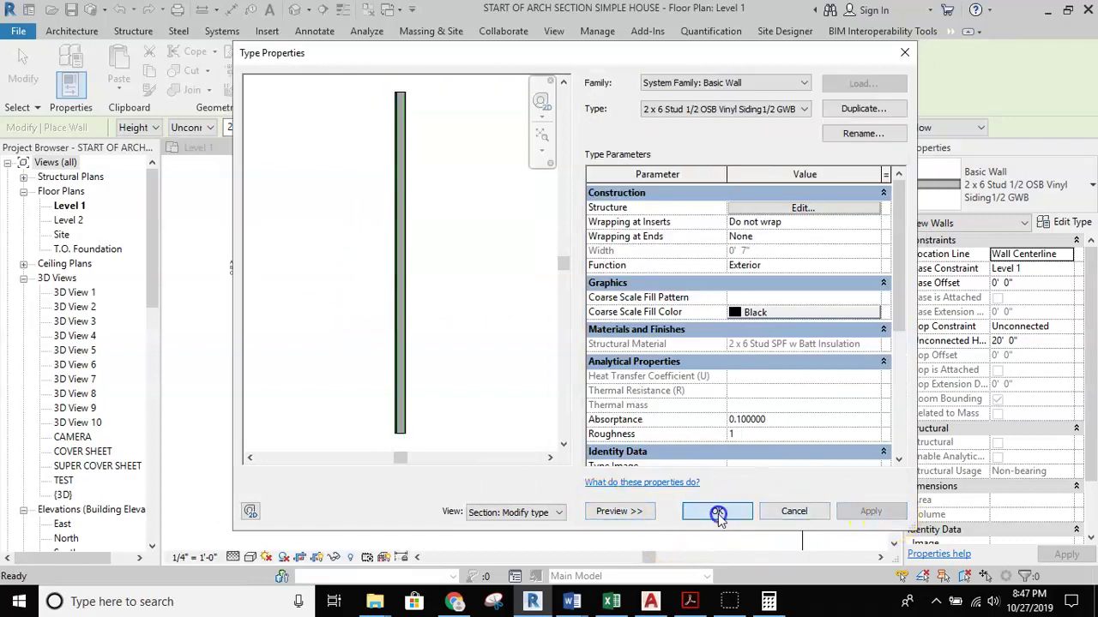
pyautogui.click(717, 511)
# Switch back to the stacked wall type 2 x 6 Stud 1/2 OSB 1/2 Siding 1/2 GWB 2x6 Sill Plate and open its assembly.
pyautogui.click(967, 184)
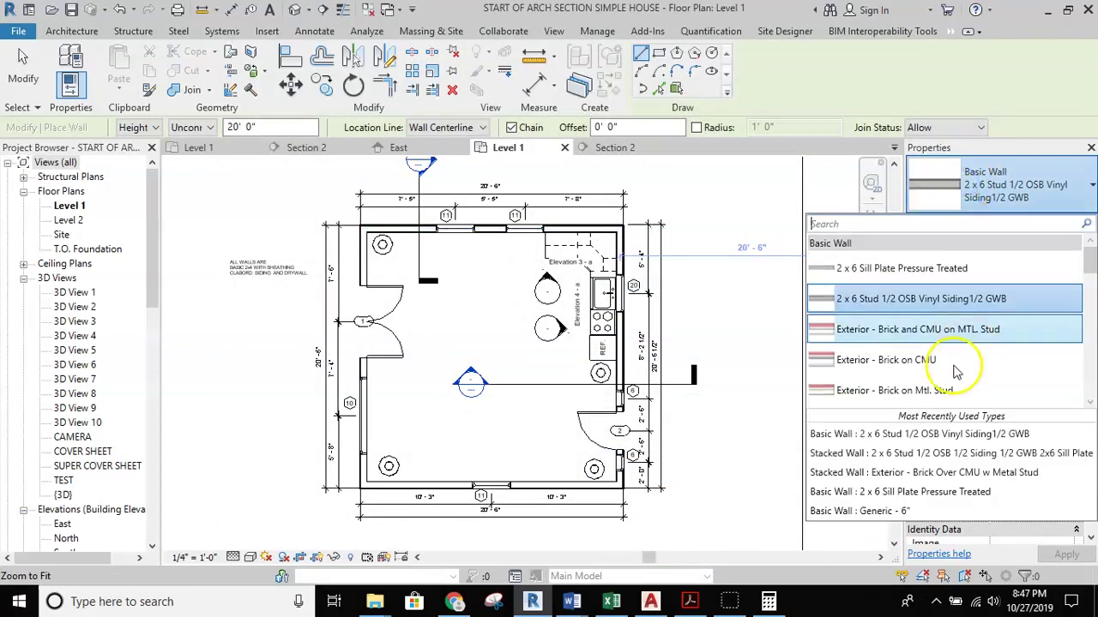
pyautogui.scroll(-8, 951, 369)
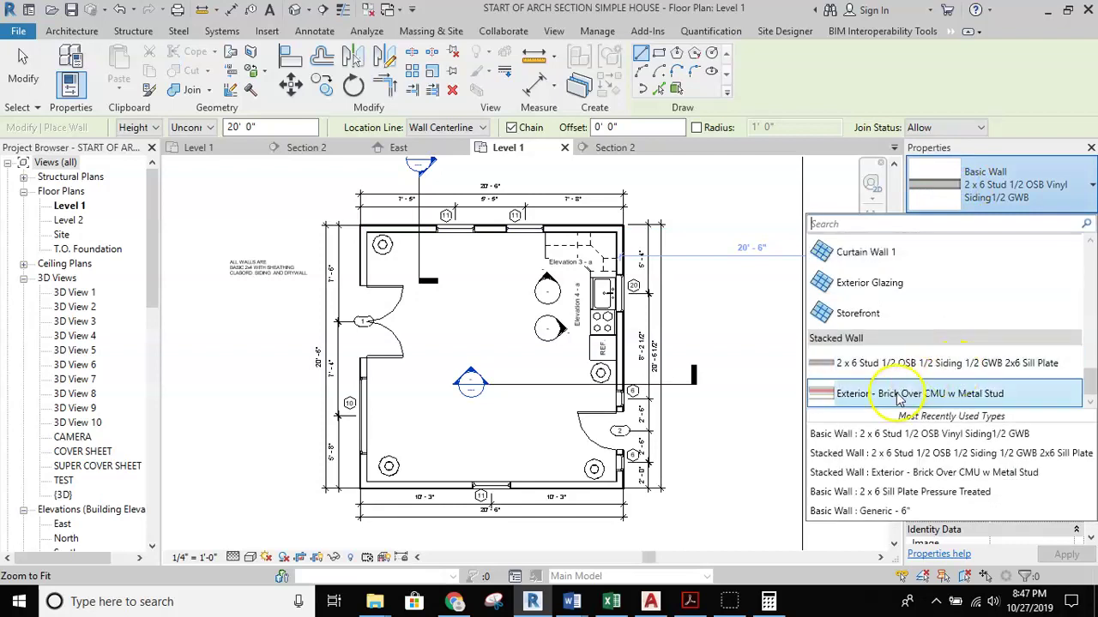
pyautogui.click(952, 364)
pyautogui.click(1073, 225)
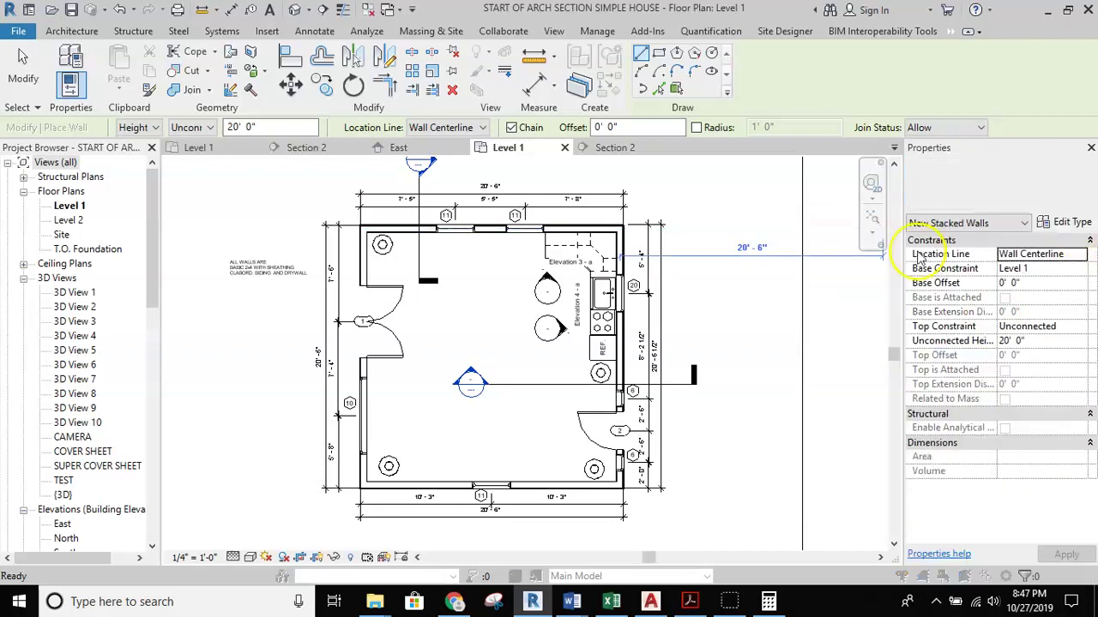
pyautogui.click(810, 208)
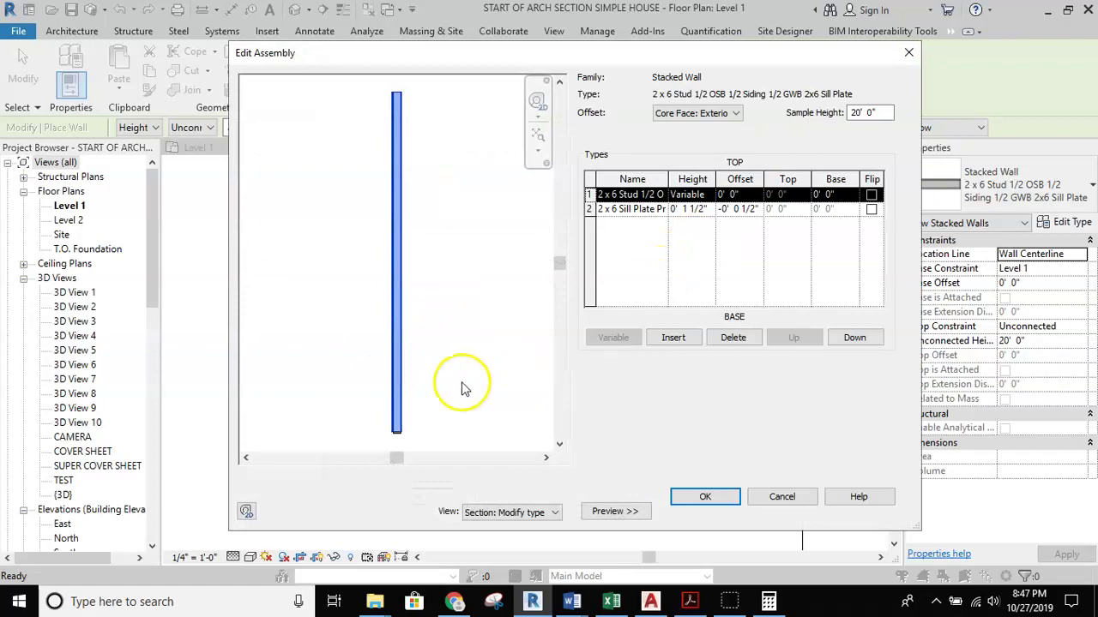
# Examine how the stud wall meets the sill plate at the base of the stacked wall, and close the type properties.
pyautogui.scroll(5, 418, 348)
pyautogui.scroll(1, 416, 360)
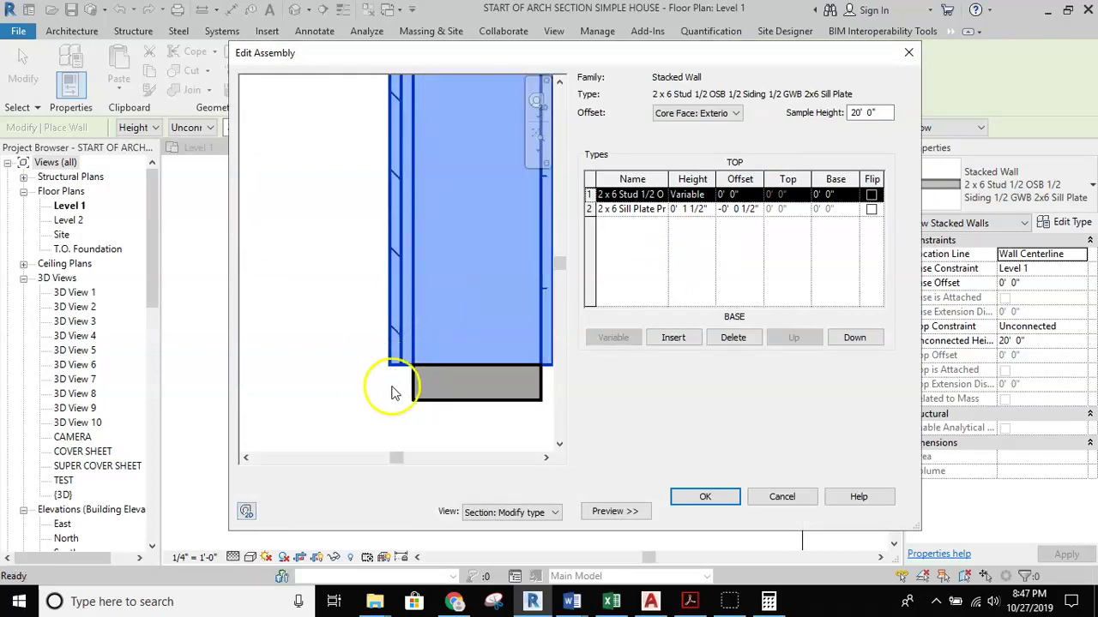
pyautogui.middleClick(463, 322)
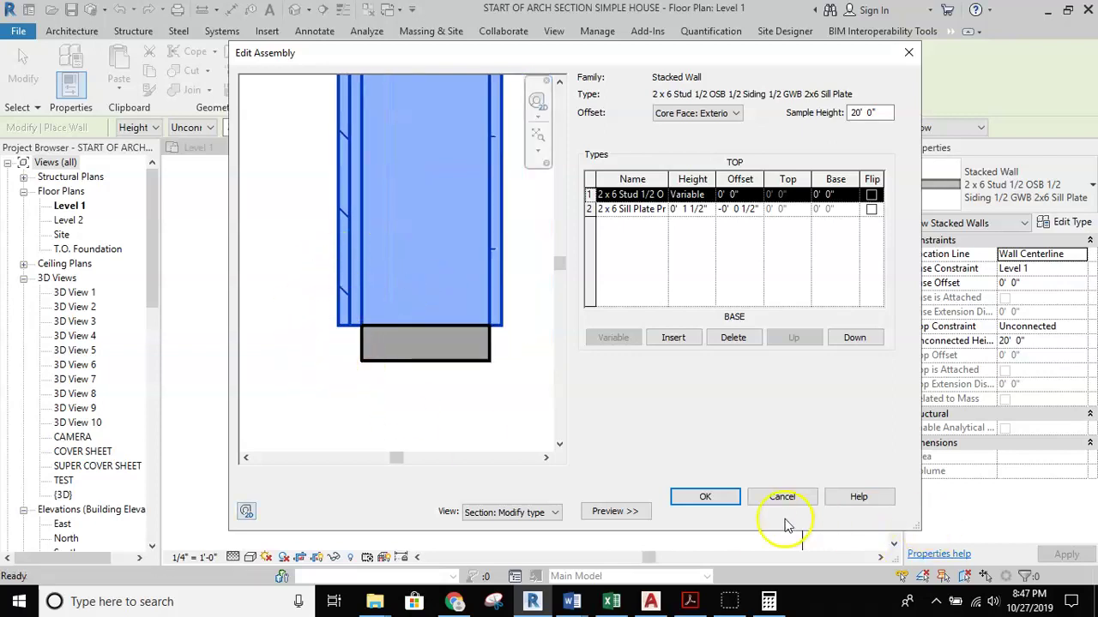
pyautogui.click(718, 505)
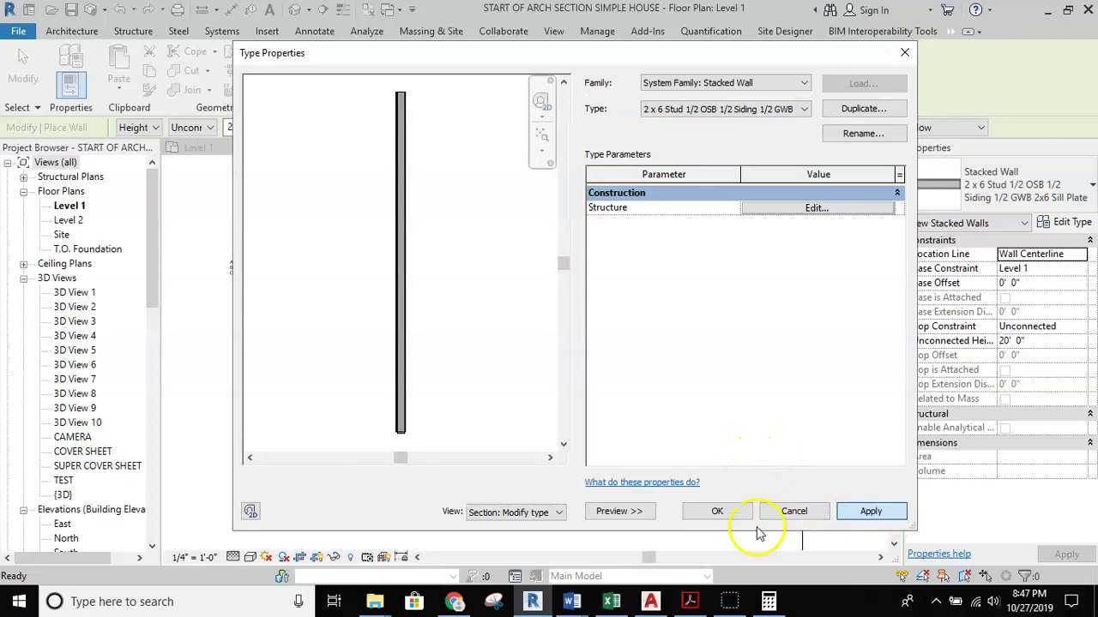
pyautogui.click(717, 511)
# Leave wall placement and switch to the Section 2 view at the base of the exterior wall.
pyautogui.moveTo(771, 367); pyautogui.dragTo(642, 318, button='right')
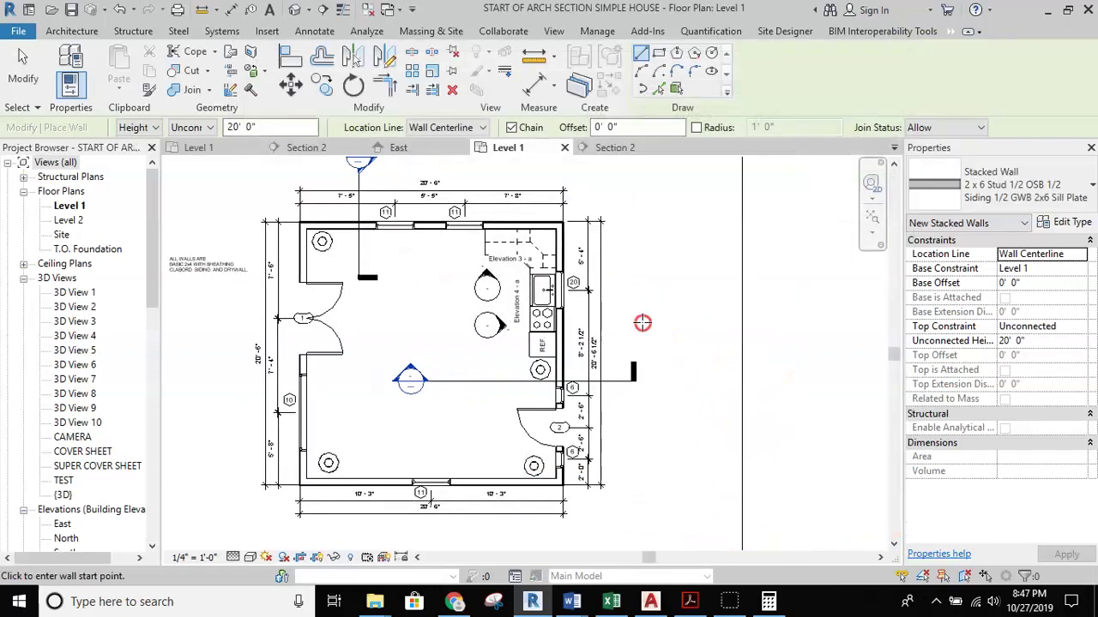
pyautogui.click(689, 335)
pyautogui.click(612, 146)
pyautogui.moveTo(613, 253); pyautogui.dragTo(571, 233, button='middle')
pyautogui.scroll(2, 458, 385)
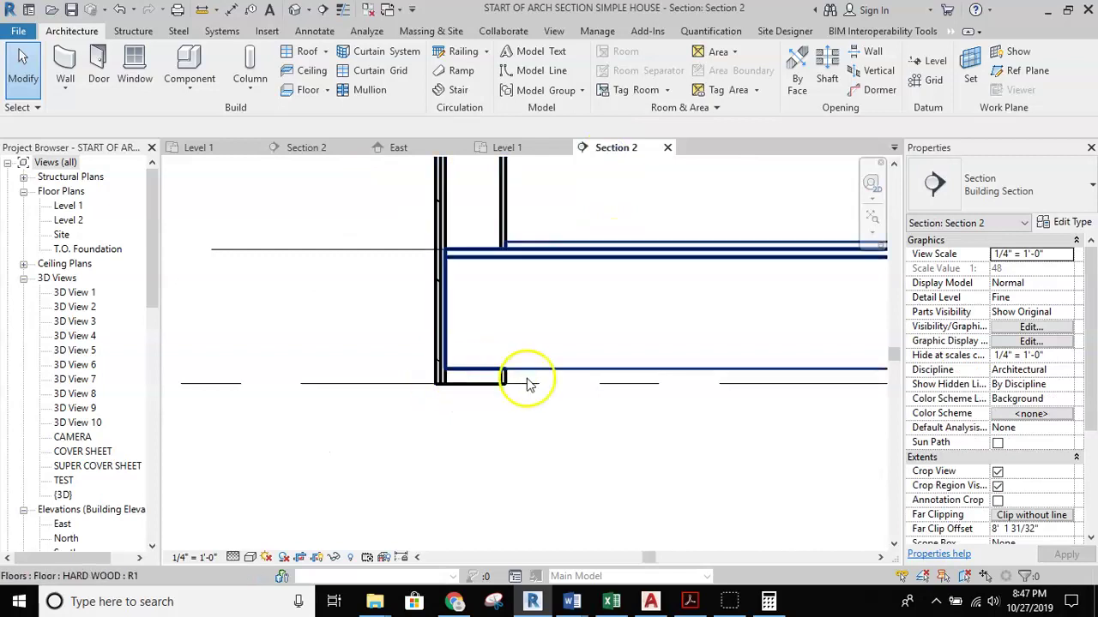
# Change the exterior wall to stacked wall type 2 x 6 Stud 1/2 OSB 1/2 Siding 1/2 GWB 2x6 Sill Plate, deleting the invalid dimensions.
pyautogui.click(504, 229)
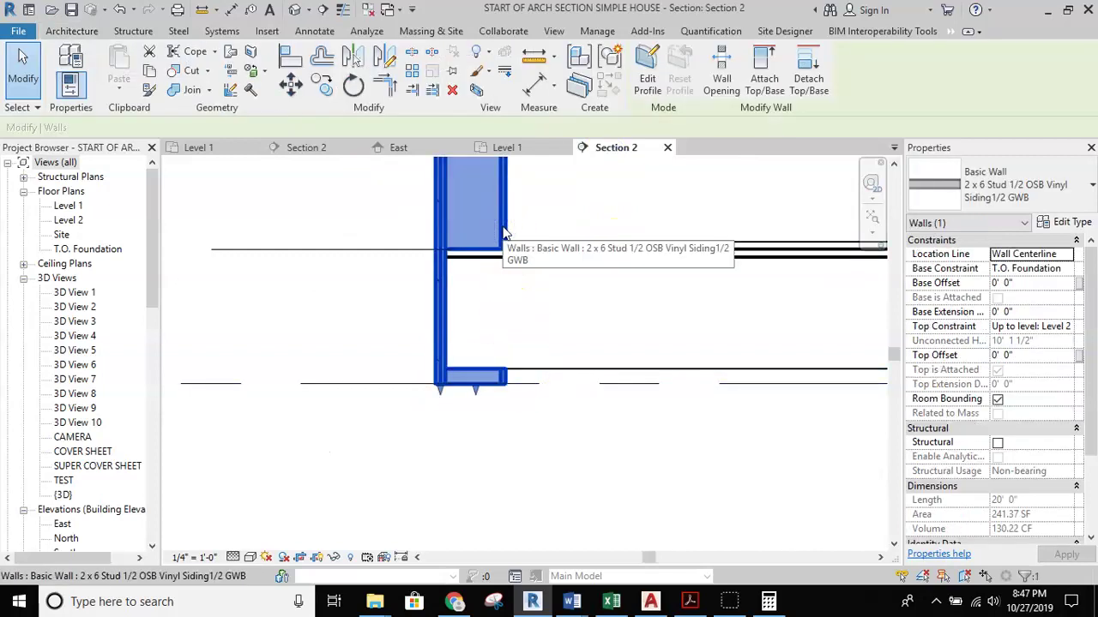
pyautogui.click(1076, 193)
pyautogui.scroll(-2, 1001, 360)
pyautogui.scroll(-5, 1001, 360)
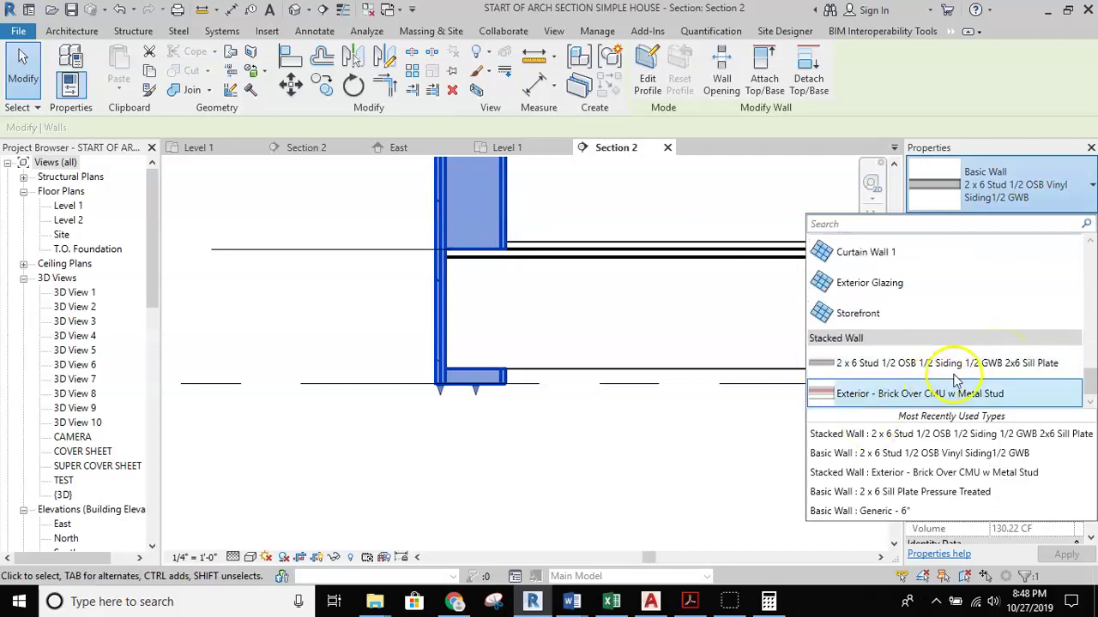
pyautogui.click(970, 364)
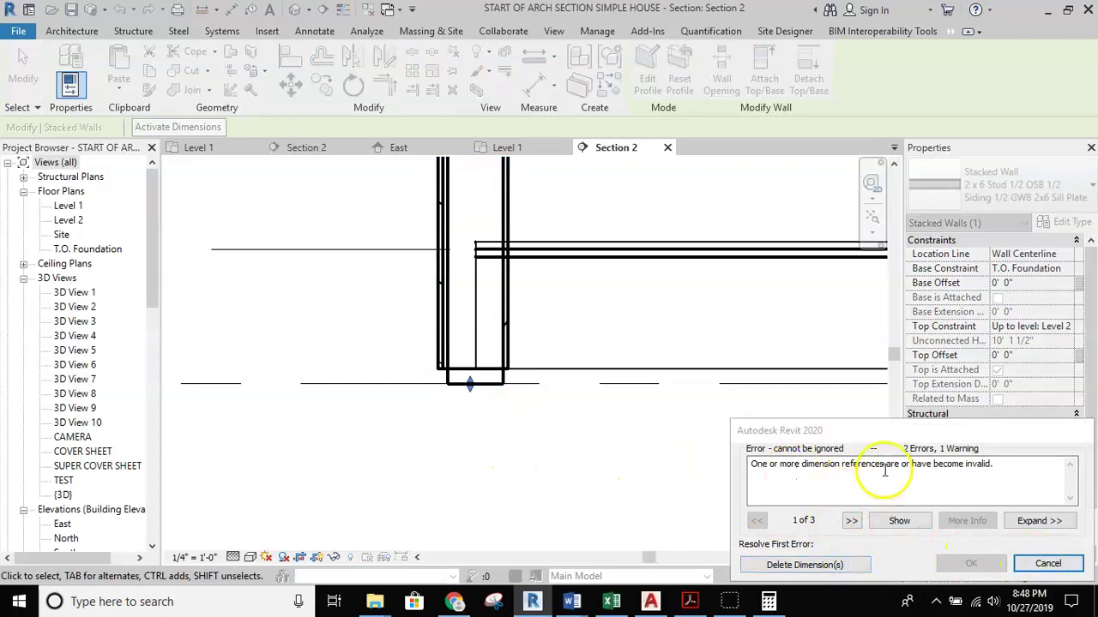
pyautogui.click(821, 568)
pyautogui.click(476, 450)
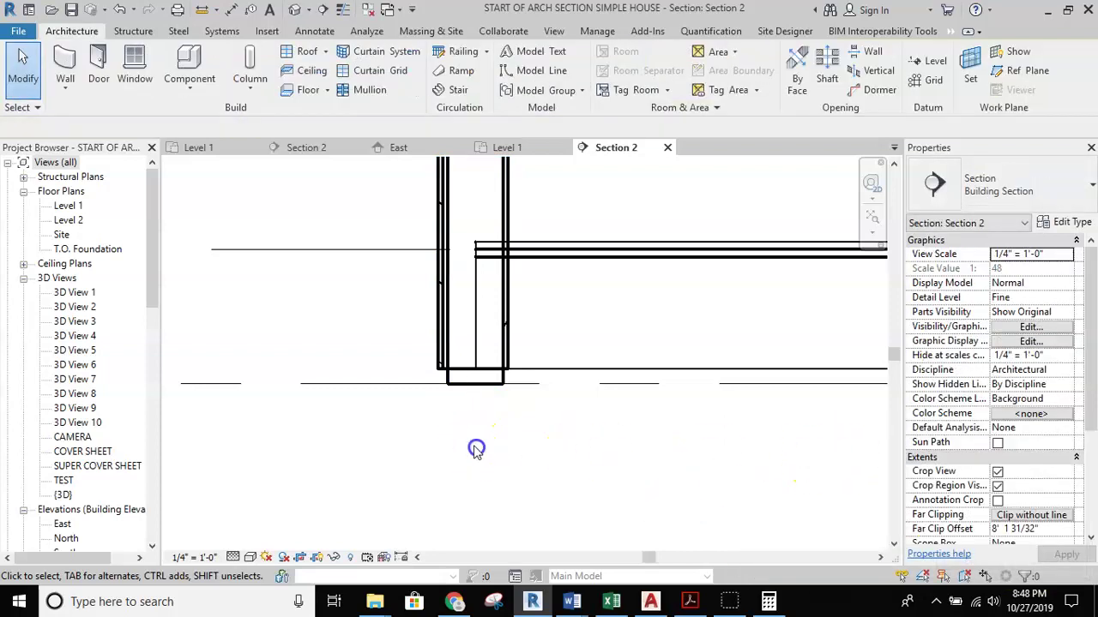
# Open the boundary of the HARD WOOD floor for editing in the Level 1 floor plan.
pyautogui.scroll(2, 436, 360)
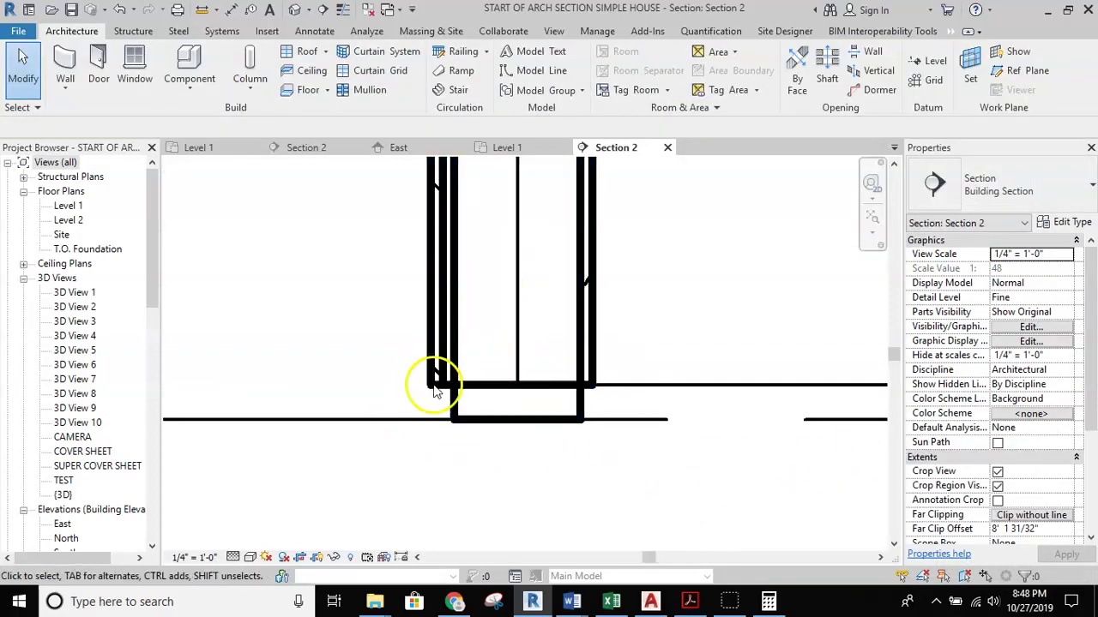
pyautogui.scroll(-2, 469, 380)
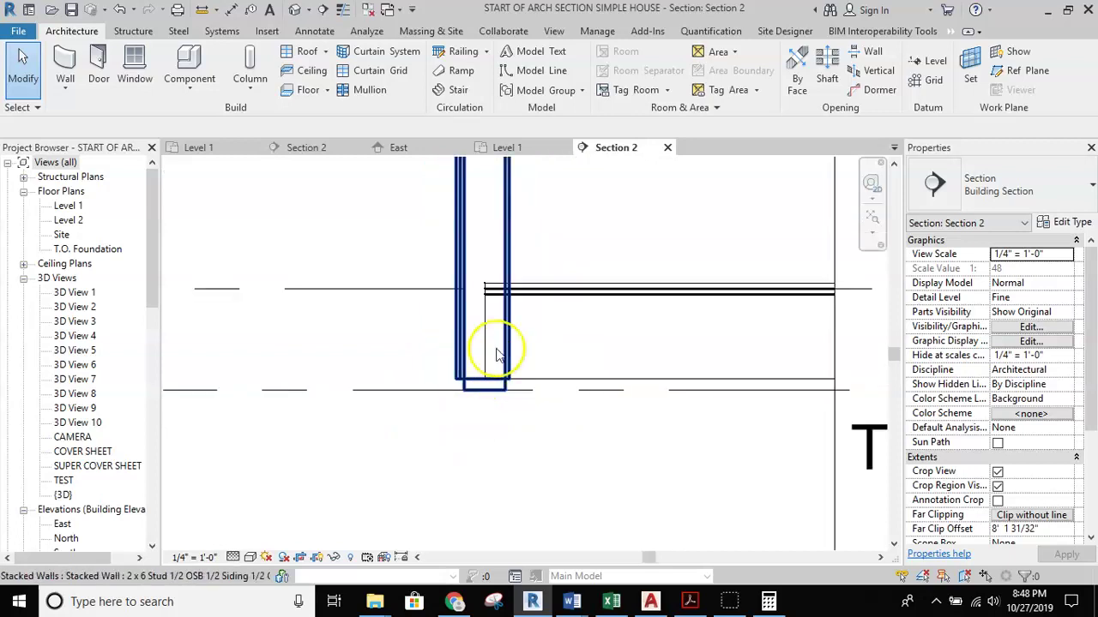
pyautogui.click(508, 251)
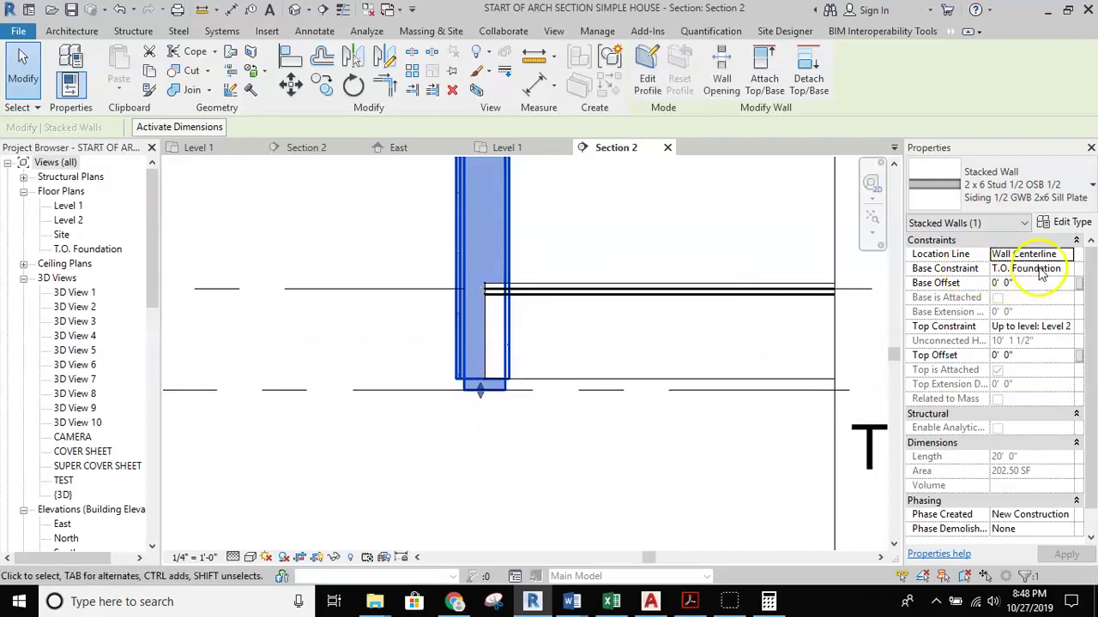
pyautogui.click(668, 474)
pyautogui.click(527, 294)
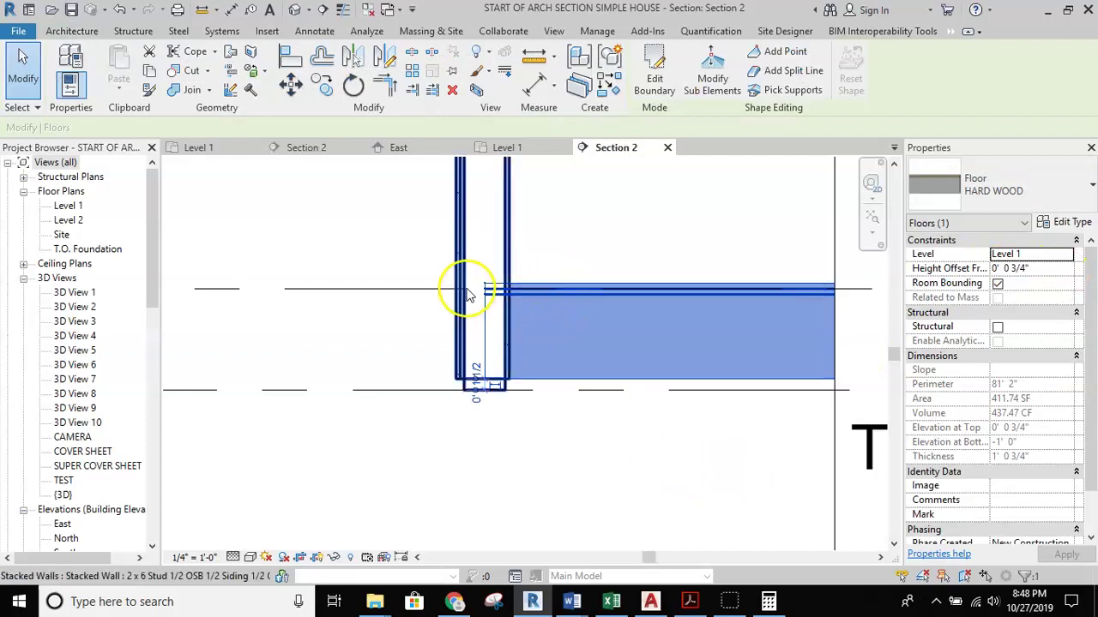
pyautogui.click(633, 97)
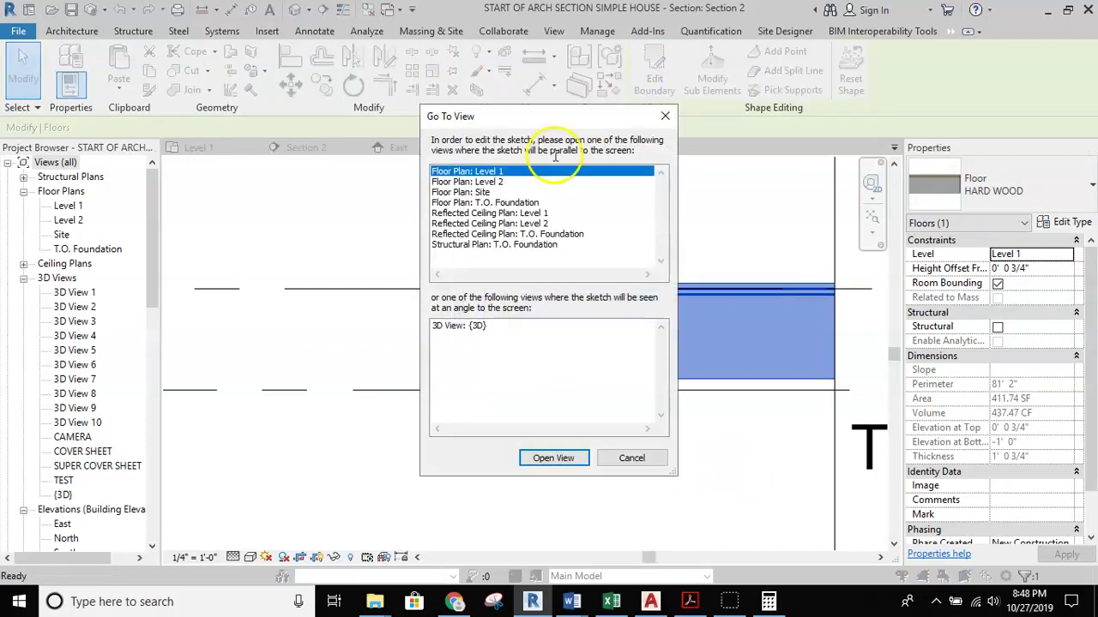
pyautogui.click(558, 457)
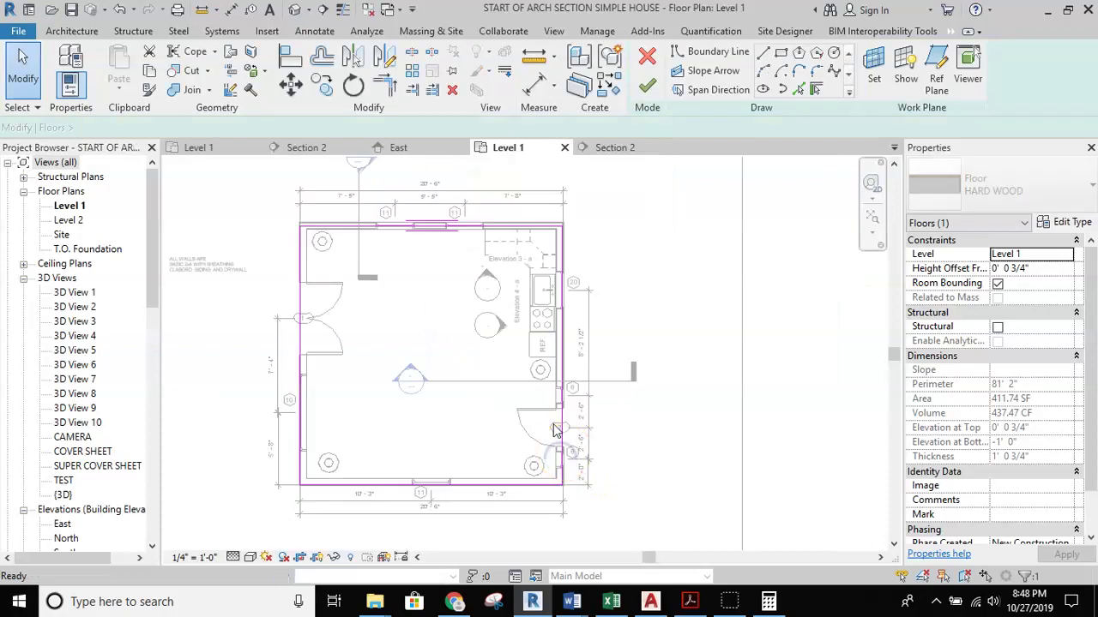
# Move the floor's boundary line at the upper plan wall out to the stud core's exterior face, finish the sketch, and return to Section 2.
pyautogui.scroll(6, 362, 230)
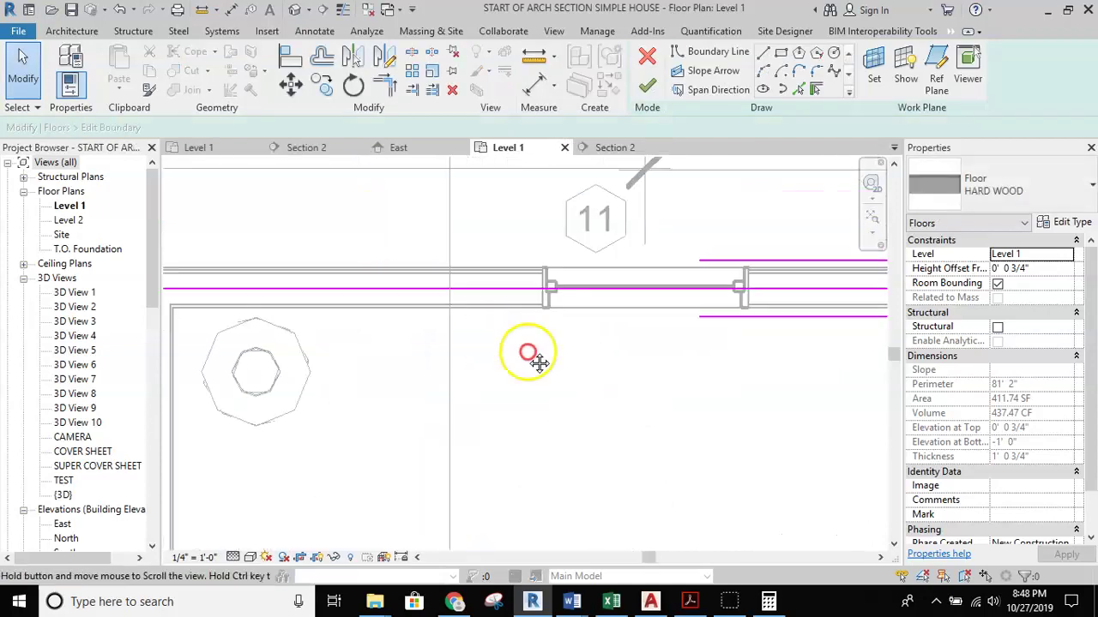
pyautogui.click(526, 302)
pyautogui.scroll(2, 525, 300)
pyautogui.moveTo(522, 294); pyautogui.dragTo(529, 262)
pyautogui.click(581, 376)
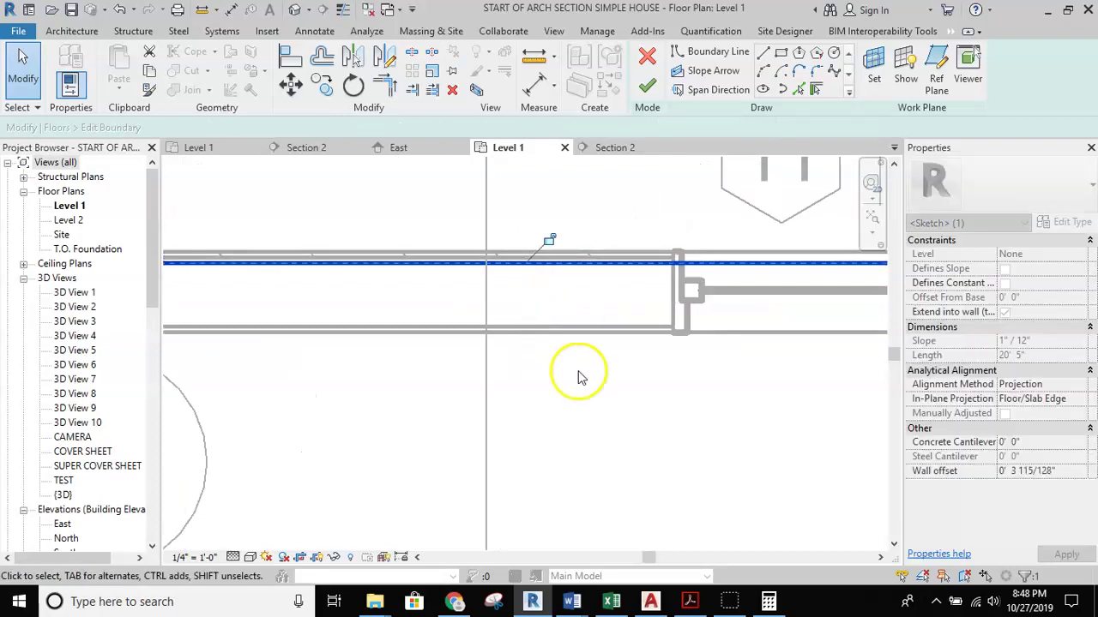
pyautogui.click(656, 90)
pyautogui.scroll(-5, 558, 363)
pyautogui.click(605, 150)
pyautogui.scroll(3, 480, 323)
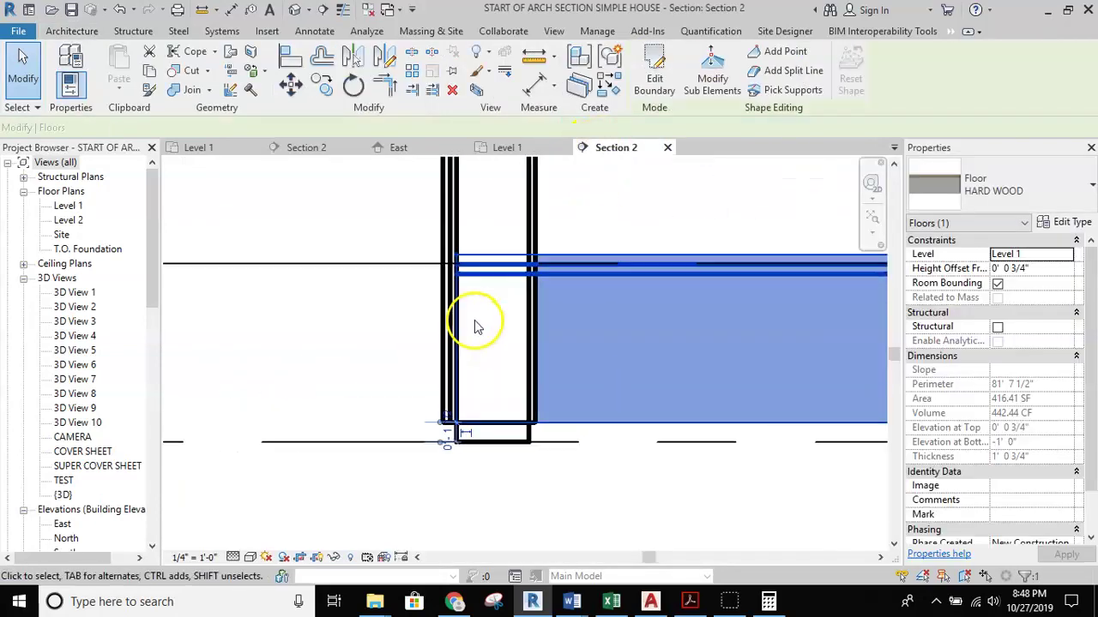
pyautogui.click(308, 434)
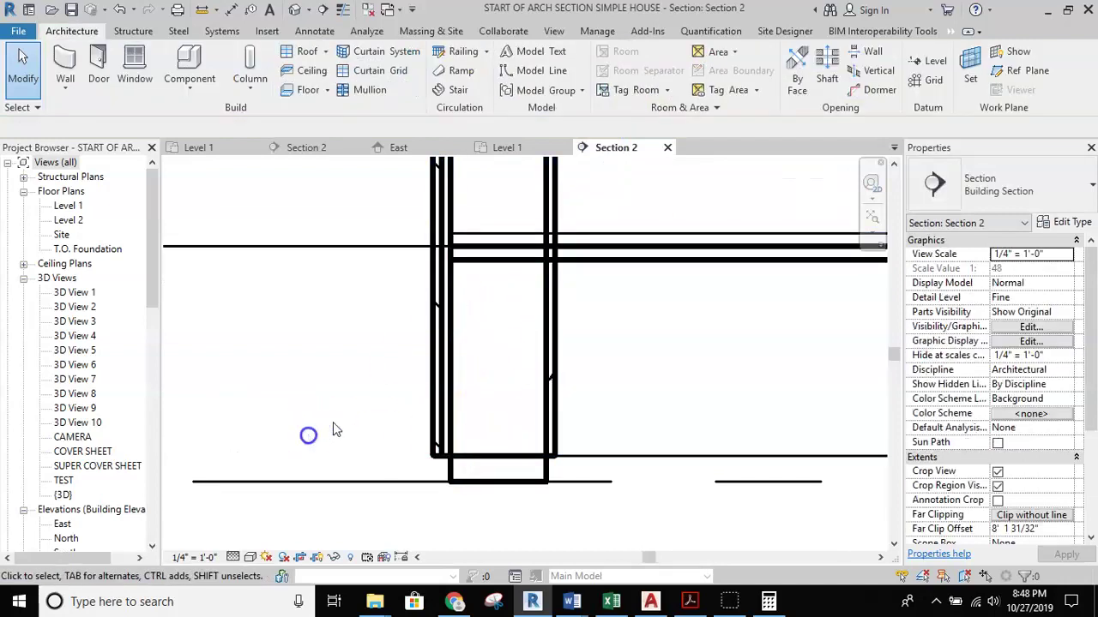
# Join the stacked wall with the HARD WOOD floor so their geometry no longer overlaps, and end the Join command.
pyautogui.scroll(-1, 309, 434)
pyautogui.moveTo(321, 417); pyautogui.dragTo(455, 405, button='middle')
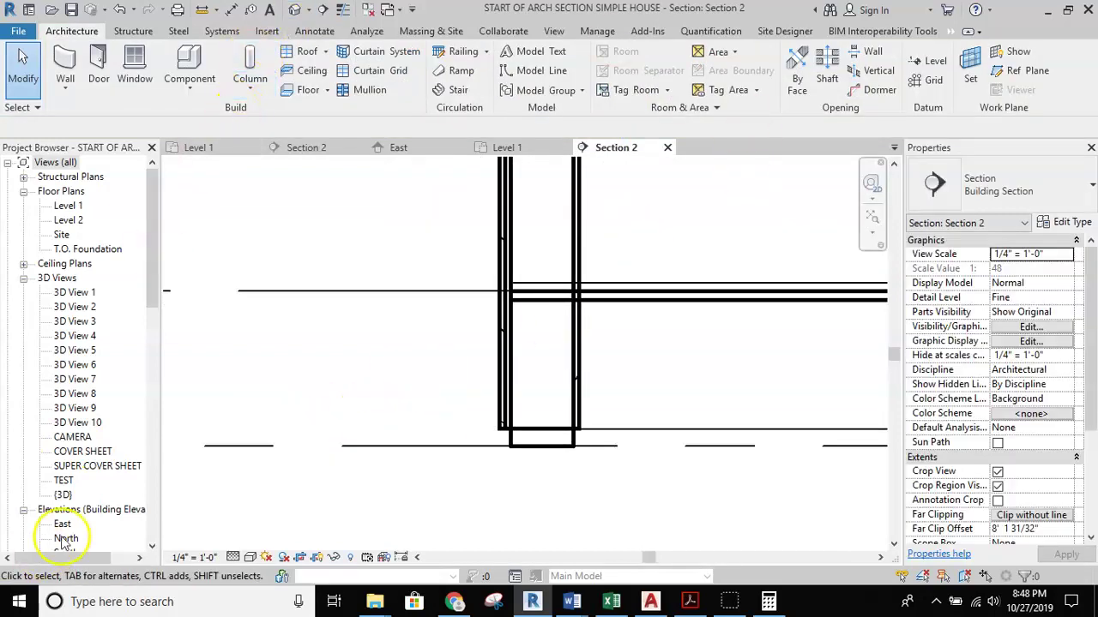
pyautogui.click(576, 257)
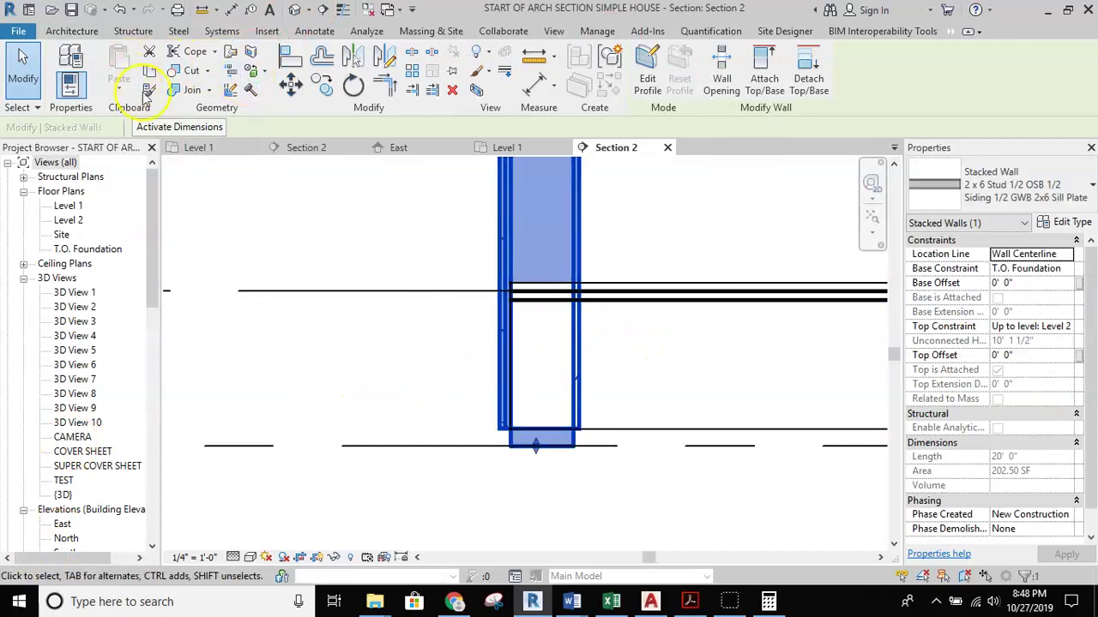
pyautogui.press('Escape')
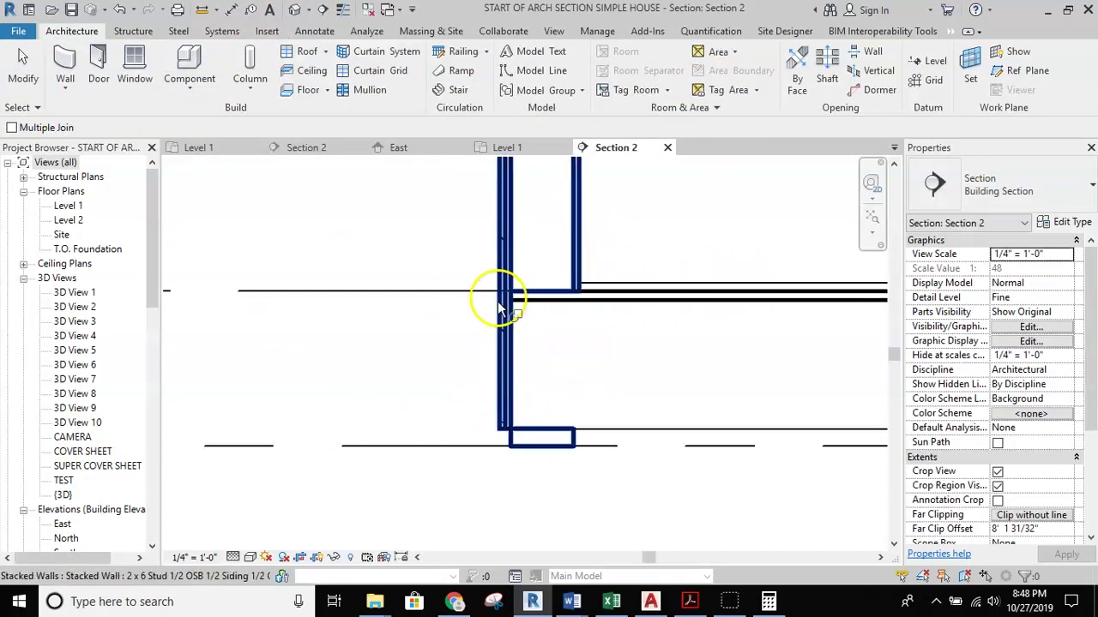
pyautogui.scroll(1, 572, 446)
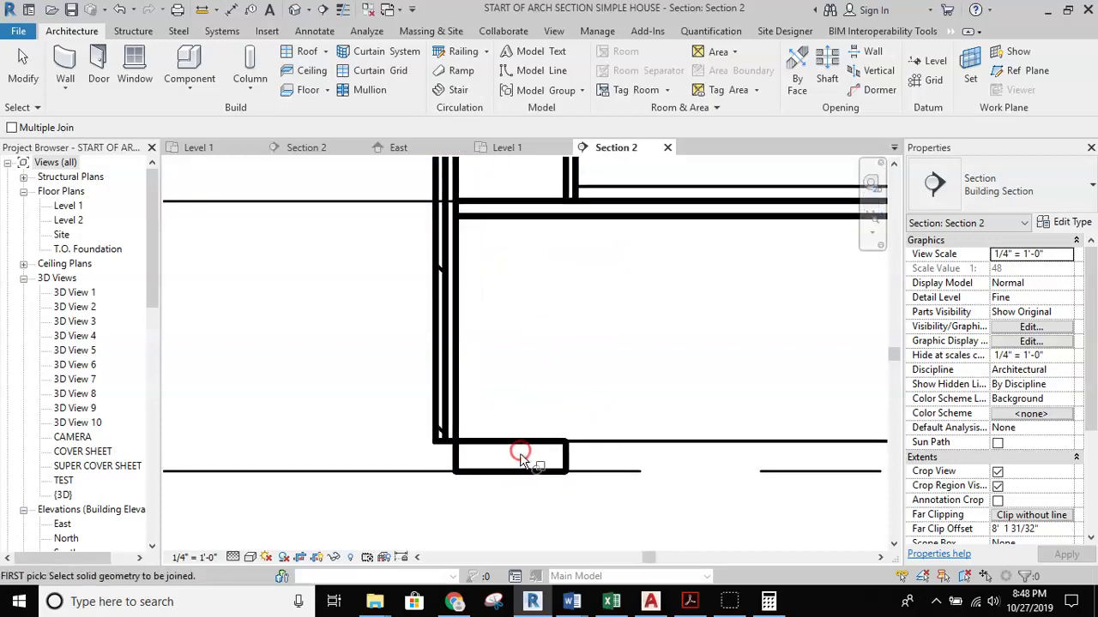
pyautogui.scroll(-1, 522, 450)
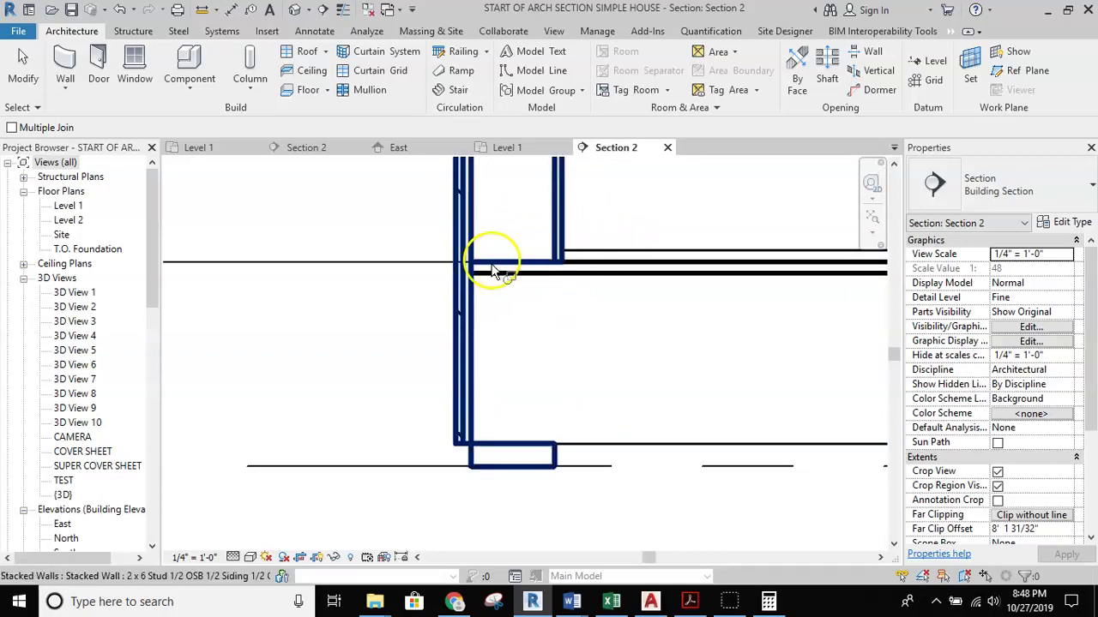
pyautogui.moveTo(414, 325); pyautogui.dragTo(352, 279, button='middle')
pyautogui.rightClick(289, 296)
pyautogui.click(347, 305)
# In the stacked wall type's assembly, set the base extension of the 2 x 6 stud wall to -0' 1 1/2".
pyautogui.click(436, 341)
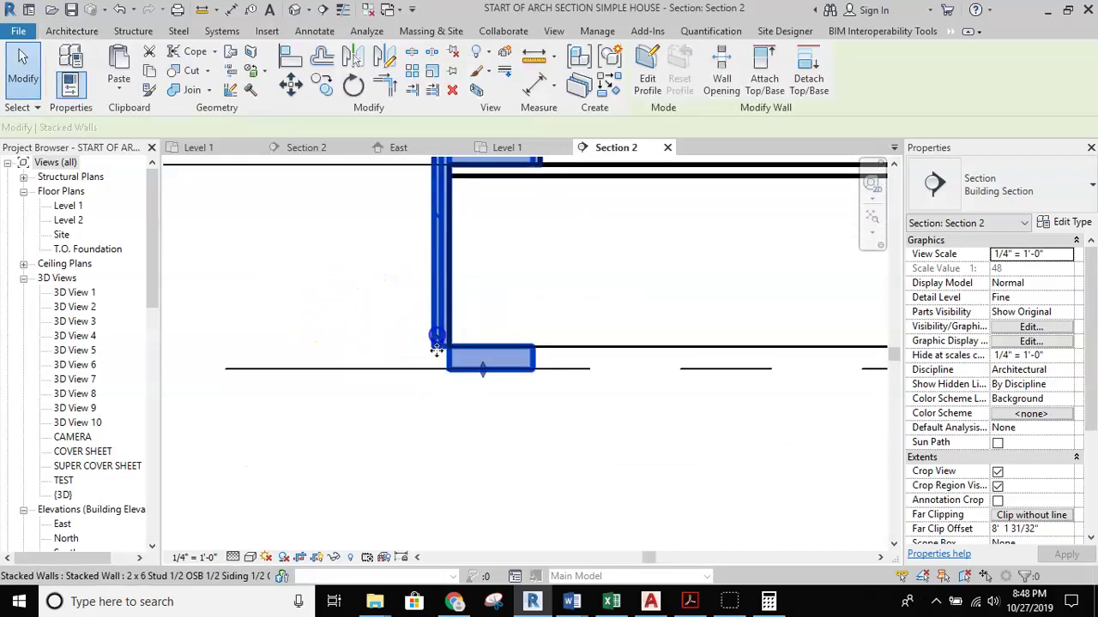
pyautogui.scroll(1, 439, 347)
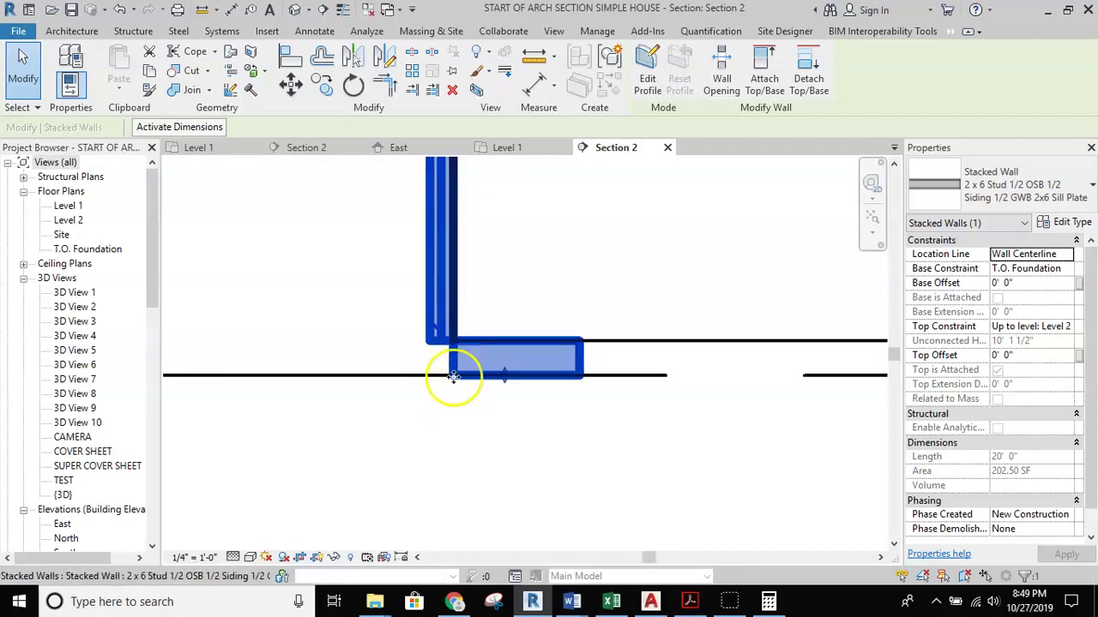
pyautogui.scroll(1, 463, 363)
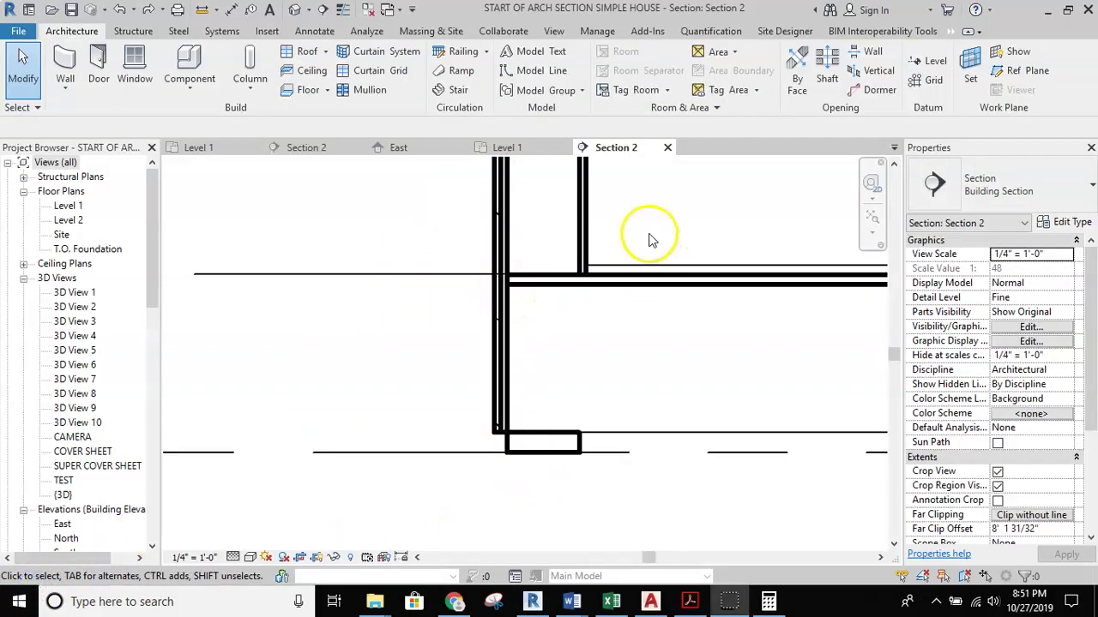
pyautogui.click(582, 236)
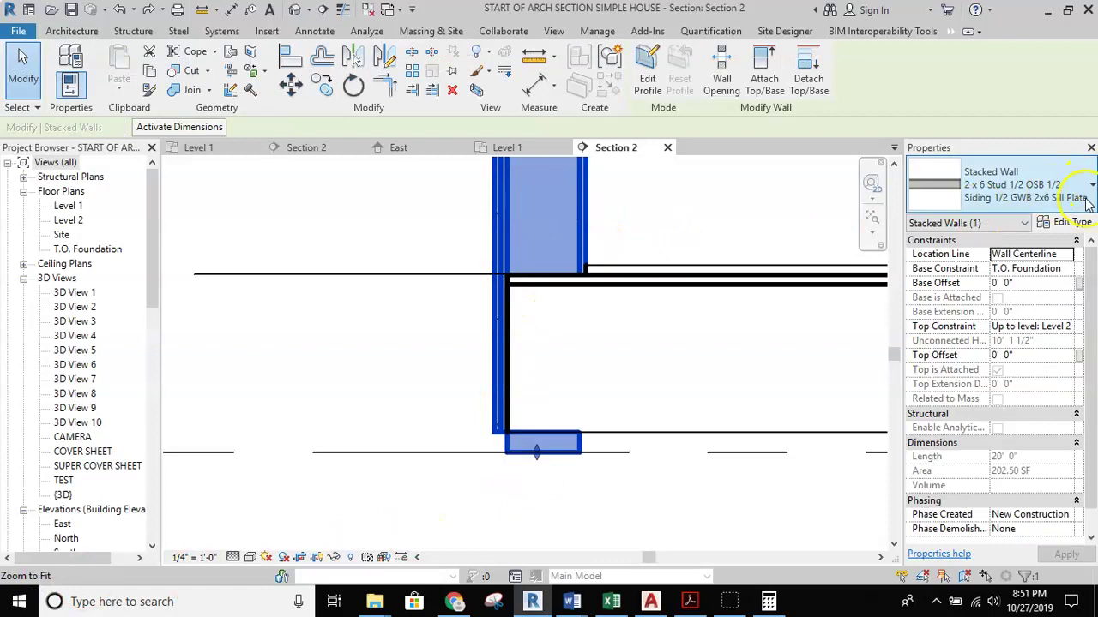
pyautogui.click(1072, 222)
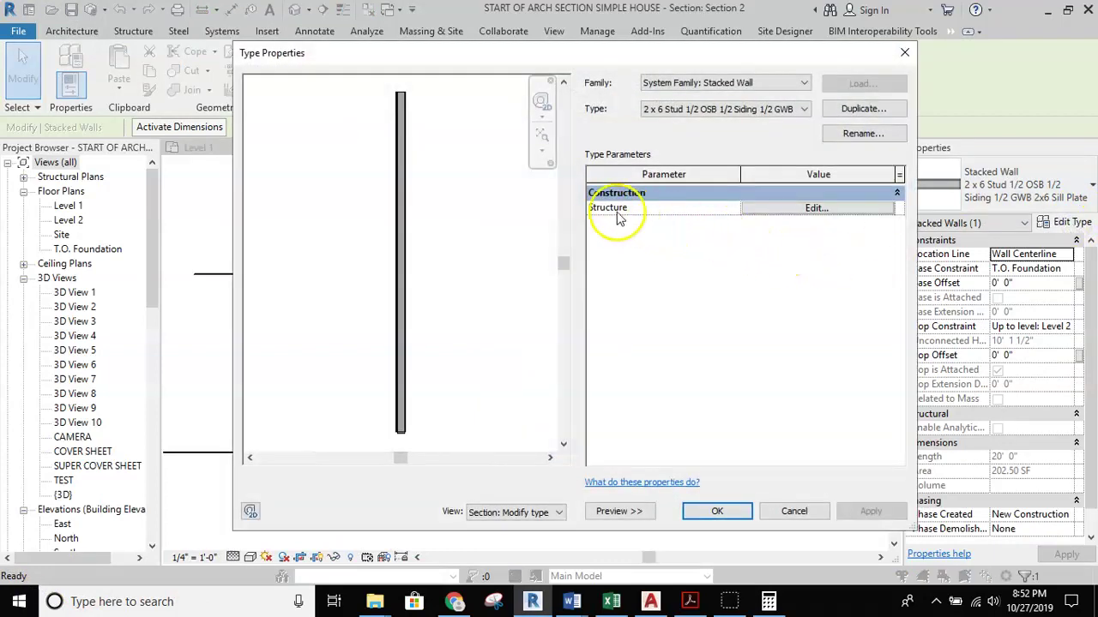
pyautogui.click(762, 208)
pyautogui.scroll(6, 395, 371)
pyautogui.scroll(2, 421, 381)
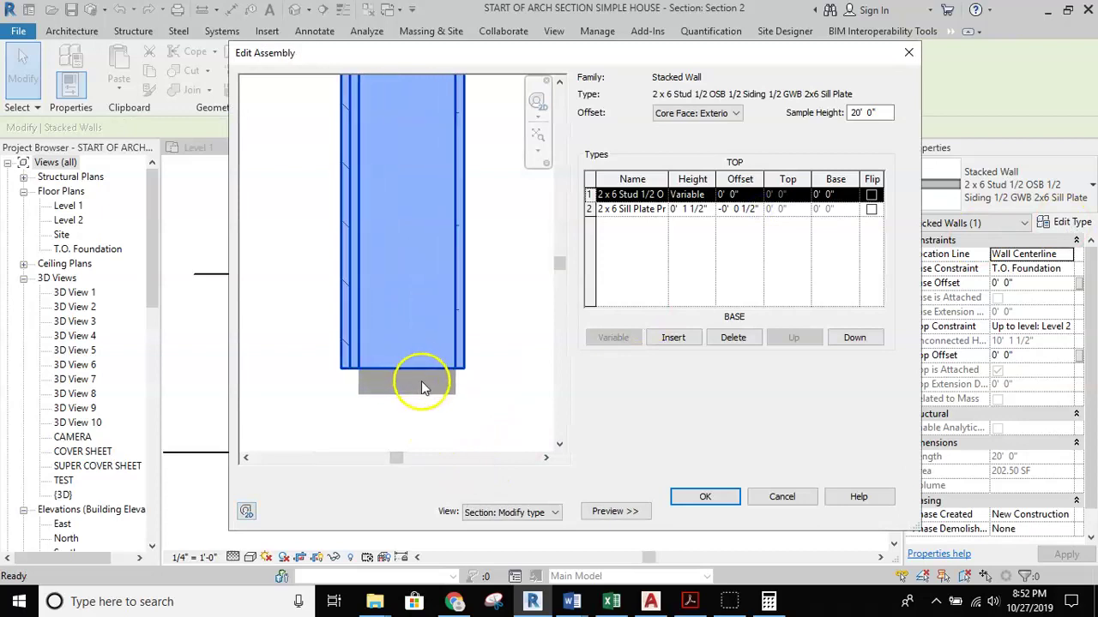
pyautogui.click(827, 195)
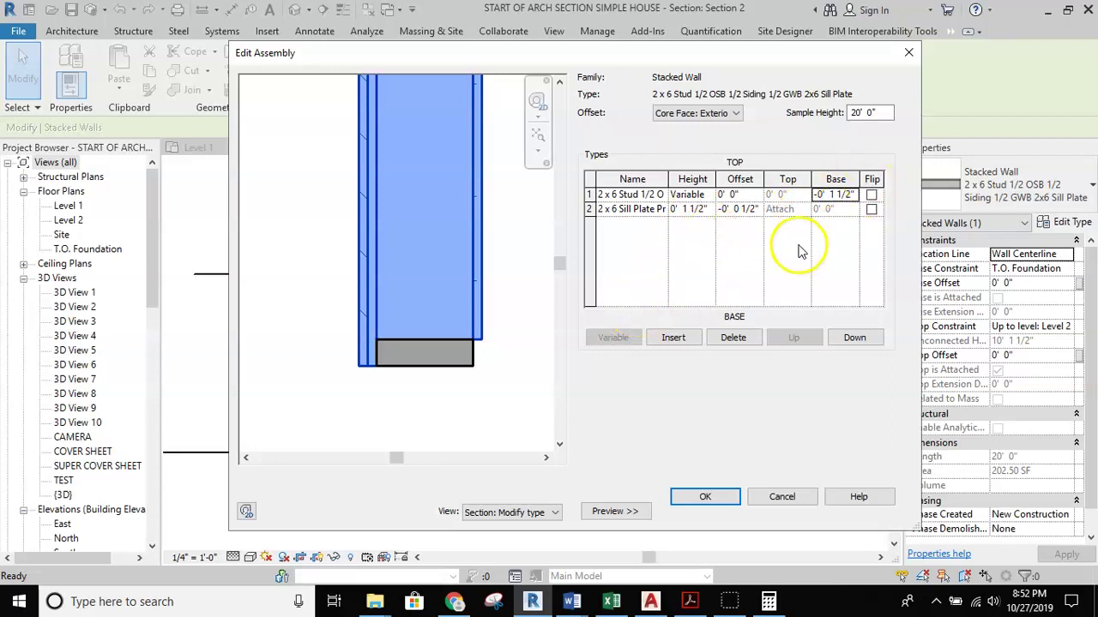
# Check the siding and OSB beside the sill plate in the preview, apply the stacked wall type changes, and inspect the wall base in Section 2.
pyautogui.scroll(3, 362, 355)
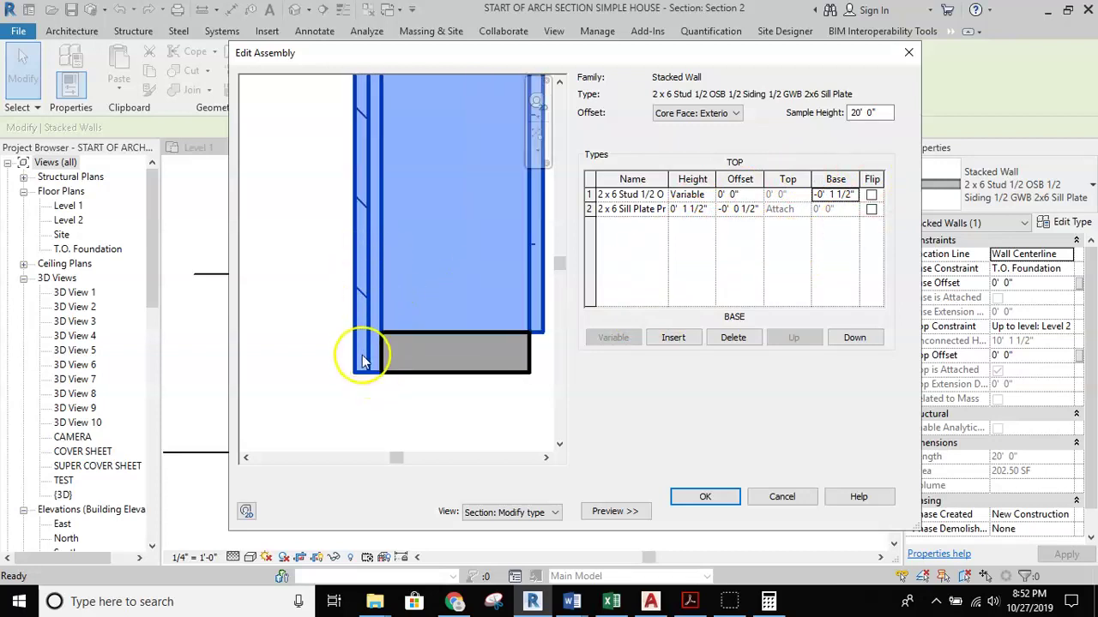
pyautogui.moveTo(362, 355); pyautogui.dragTo(500, 335, button='middle')
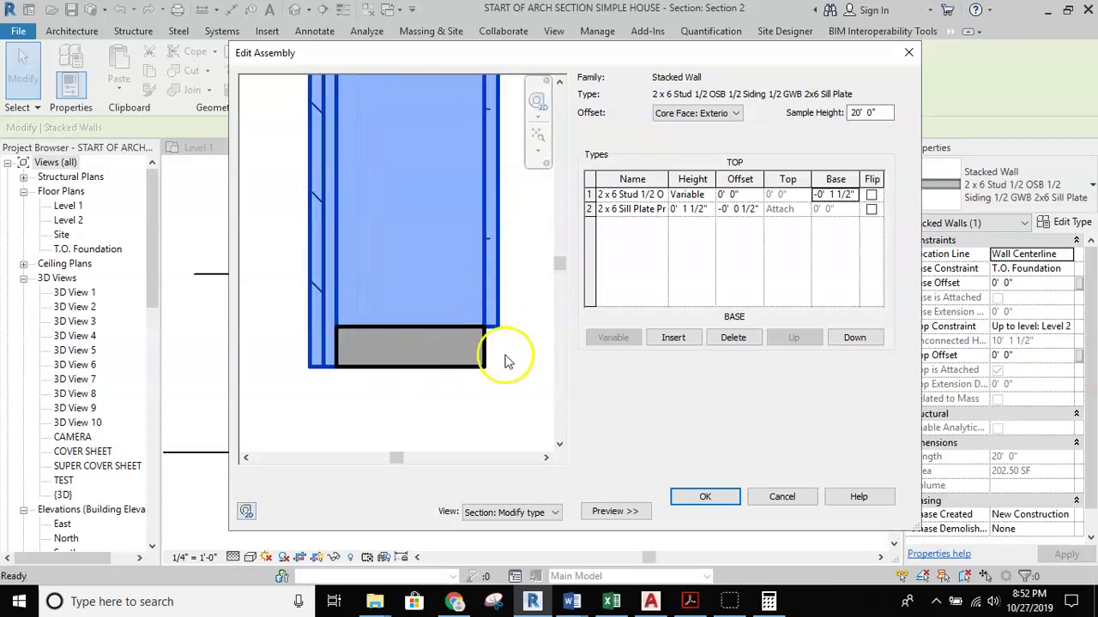
pyautogui.click(706, 497)
pyautogui.click(881, 511)
pyautogui.click(716, 512)
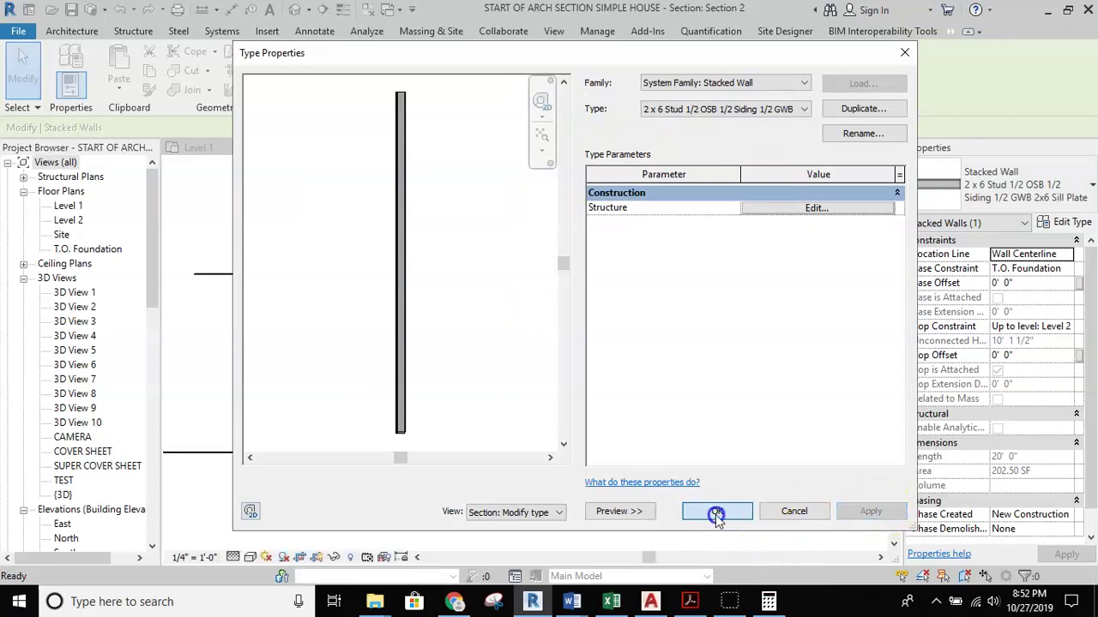
pyautogui.scroll(2, 573, 383)
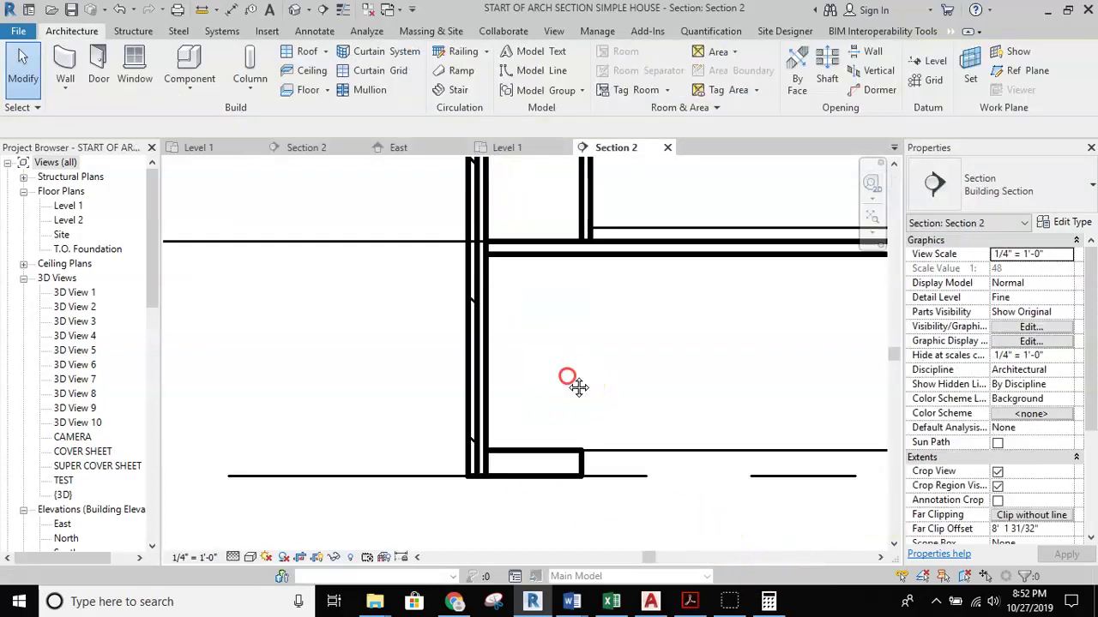
pyautogui.moveTo(571, 382); pyautogui.dragTo(545, 327, button='middle')
pyautogui.scroll(-3, 513, 433)
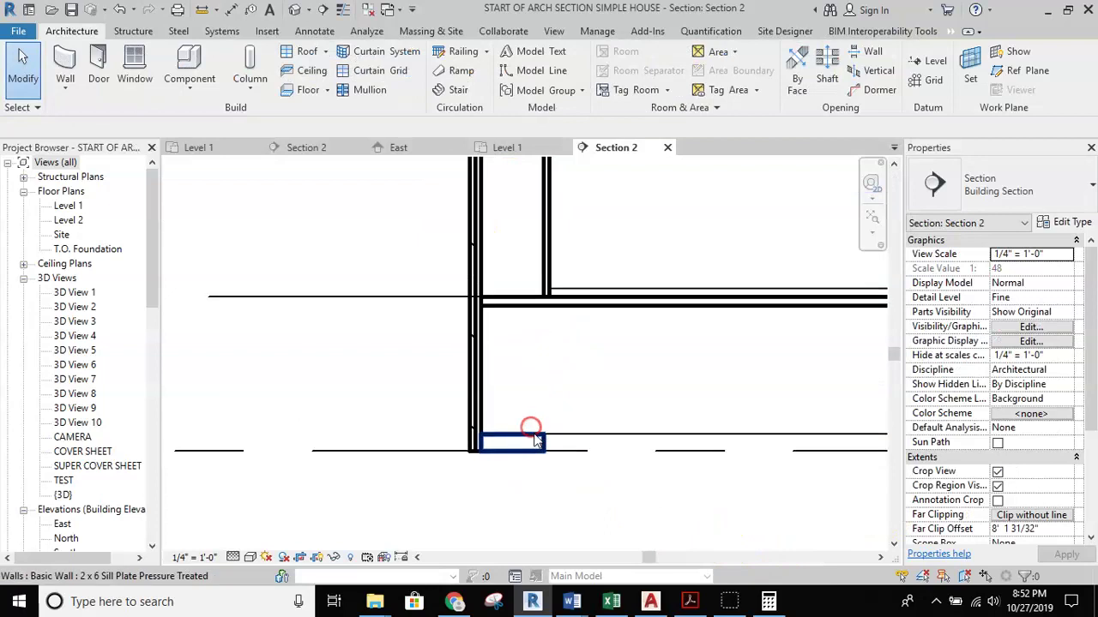